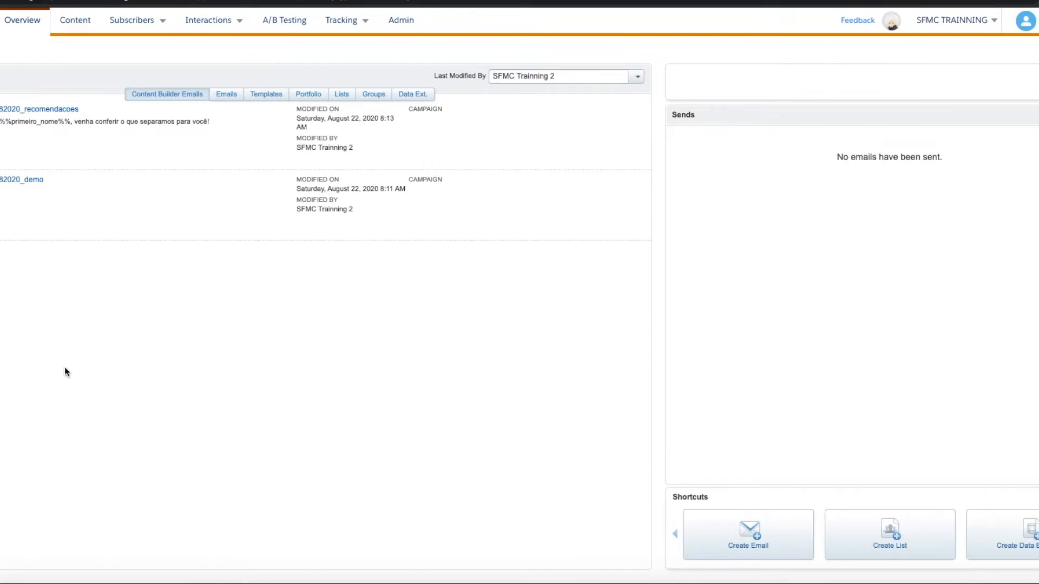
Create a new email in the Content area based on the Blank Page template
{"action": "left_click", "coordinate": [74, 21]}
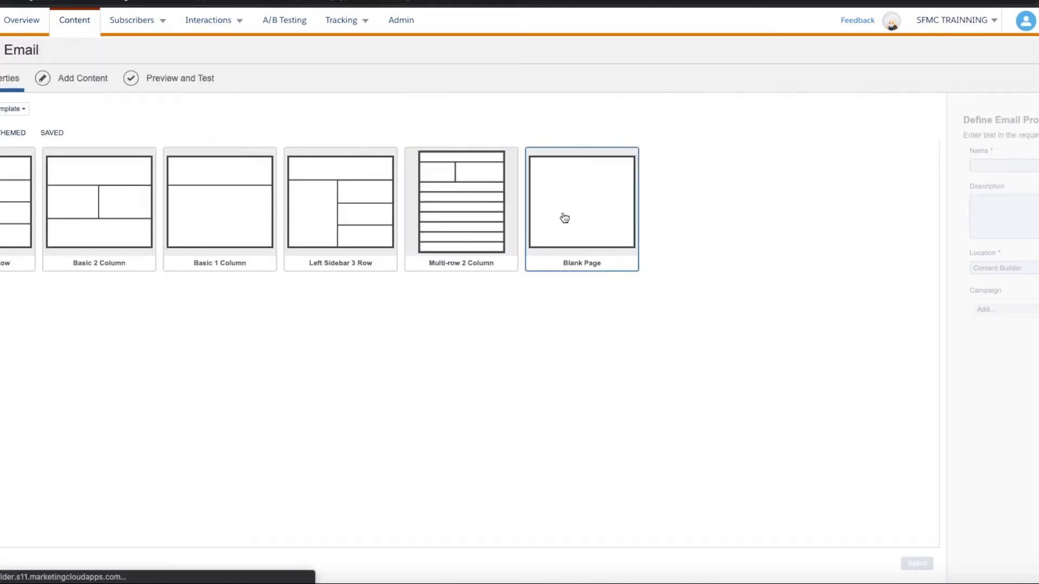
{"action": "left_click", "coordinate": [563, 218]}
{"action": "left_click", "coordinate": [917, 564]}
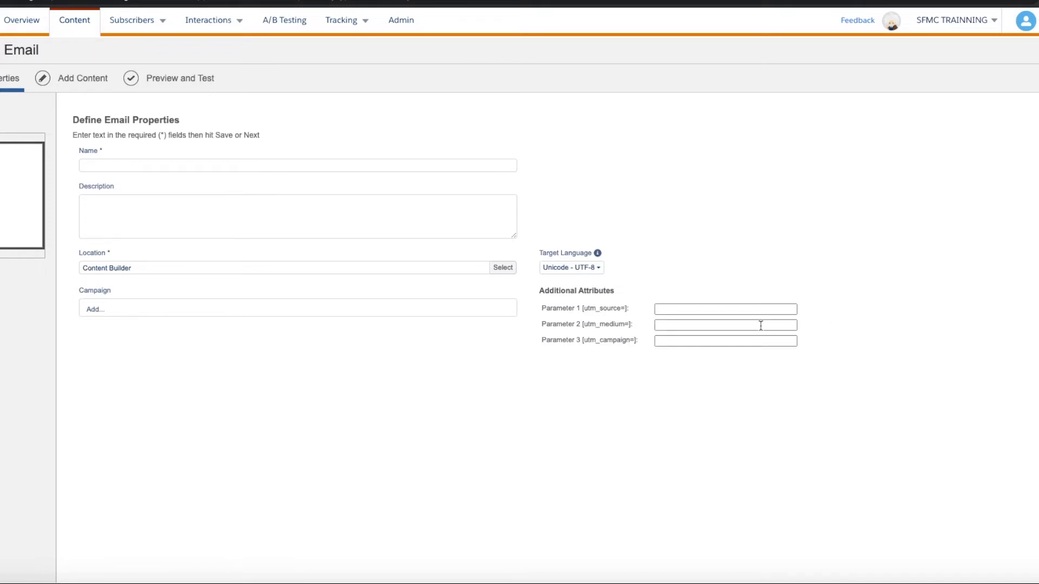
Set the email's additional attributes to utm_source salesforce, utm_medium email and utm_campaign natal_campaign
{"action": "scroll", "coordinate": [761, 325], "scroll_direction": "up", "scroll_amount": 5}
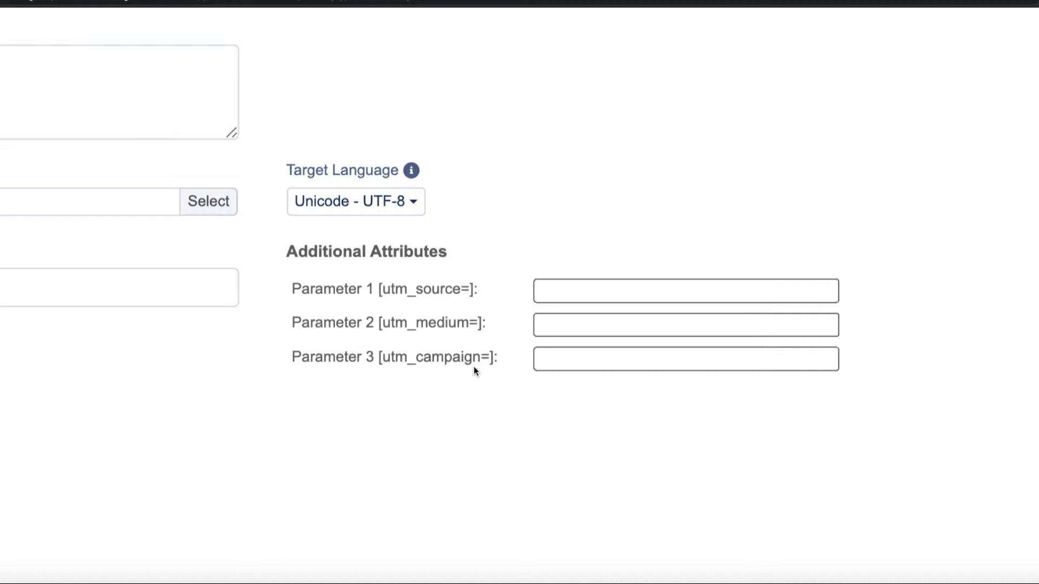
{"action": "left_click", "coordinate": [557, 295]}
{"action": "type", "text": "salesforce"}
{"action": "key", "text": "Tab"}
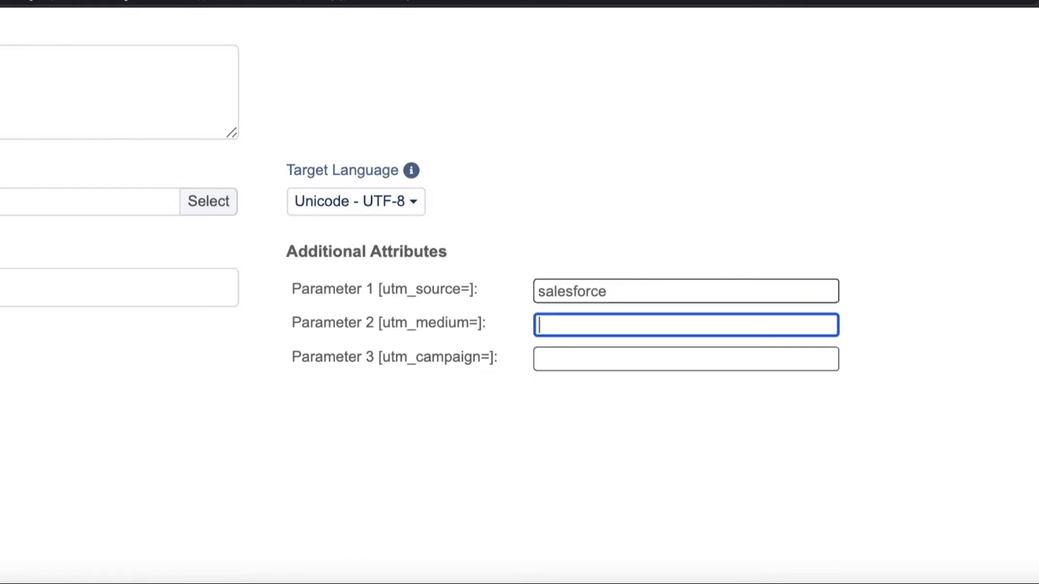
{"action": "type", "text": "email"}
{"action": "key", "text": "Tab"}
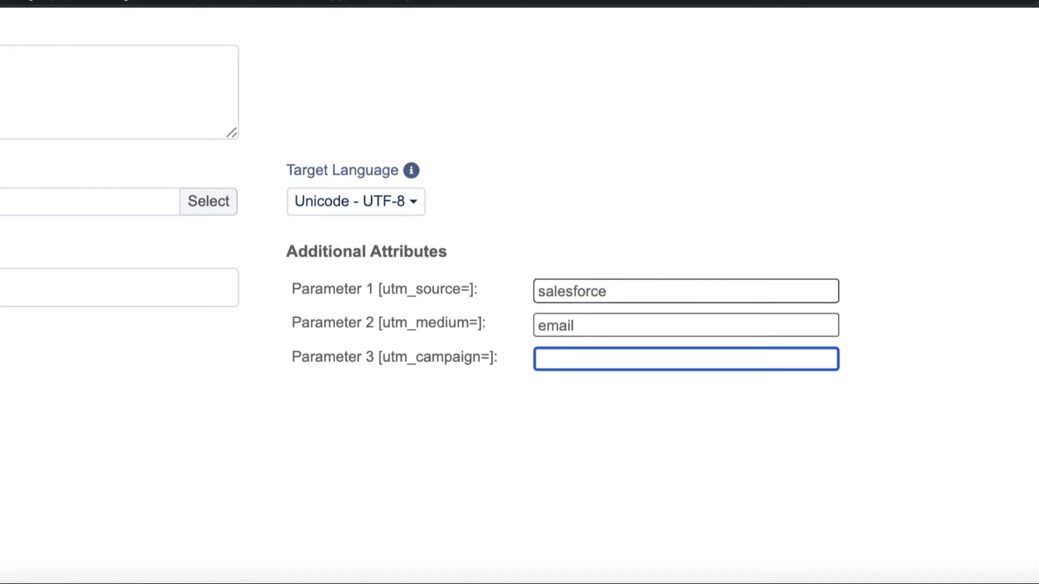
{"action": "type", "text": "natal_campaing"}
{"action": "key", "text": "BackSpace"}
{"action": "key", "text": "BackSpace"}
{"action": "type", "text": "gn"}
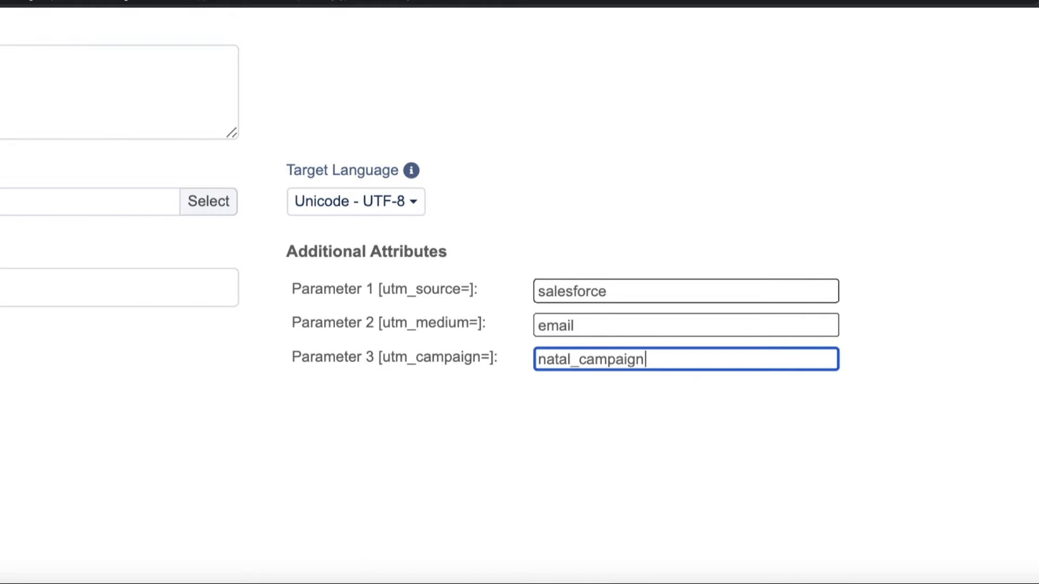
{"action": "left_click", "coordinate": [550, 404]}
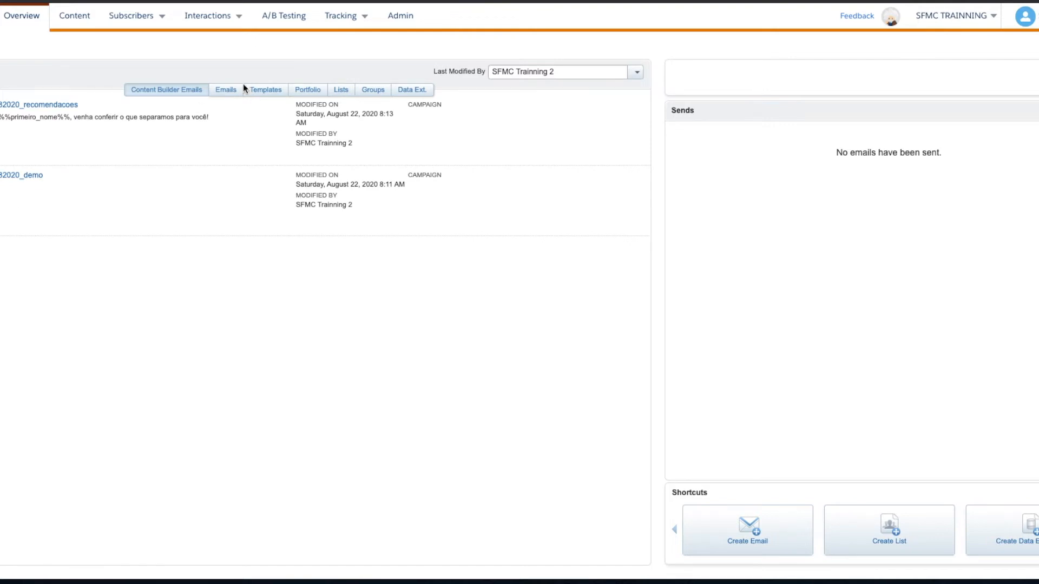
Display the records of the tb_clientes data extension in the treinamentos folder
{"action": "mouse_move", "coordinate": [145, 22]}
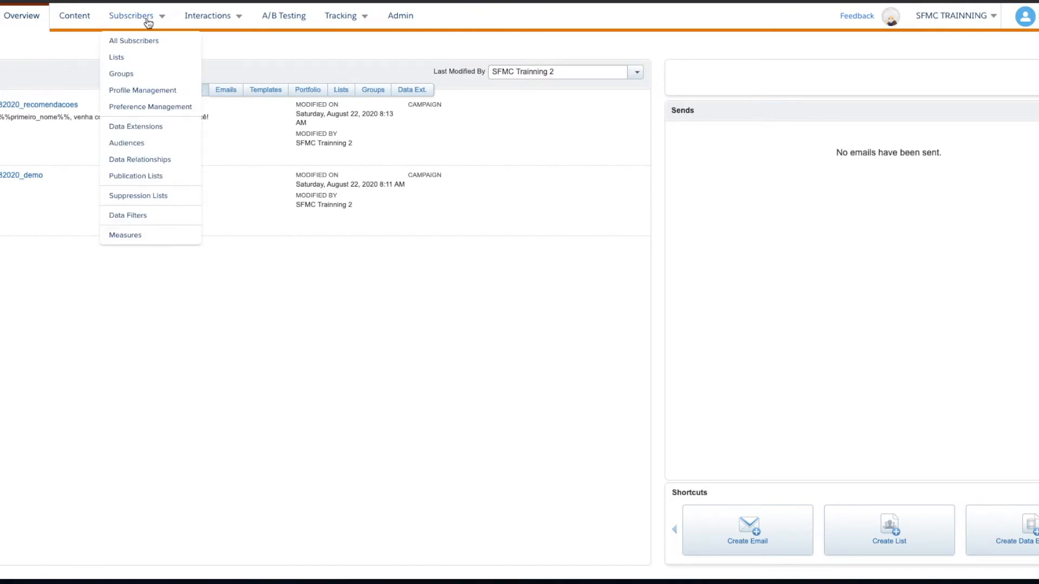
{"action": "left_click", "coordinate": [154, 128]}
{"action": "left_click", "coordinate": [154, 130]}
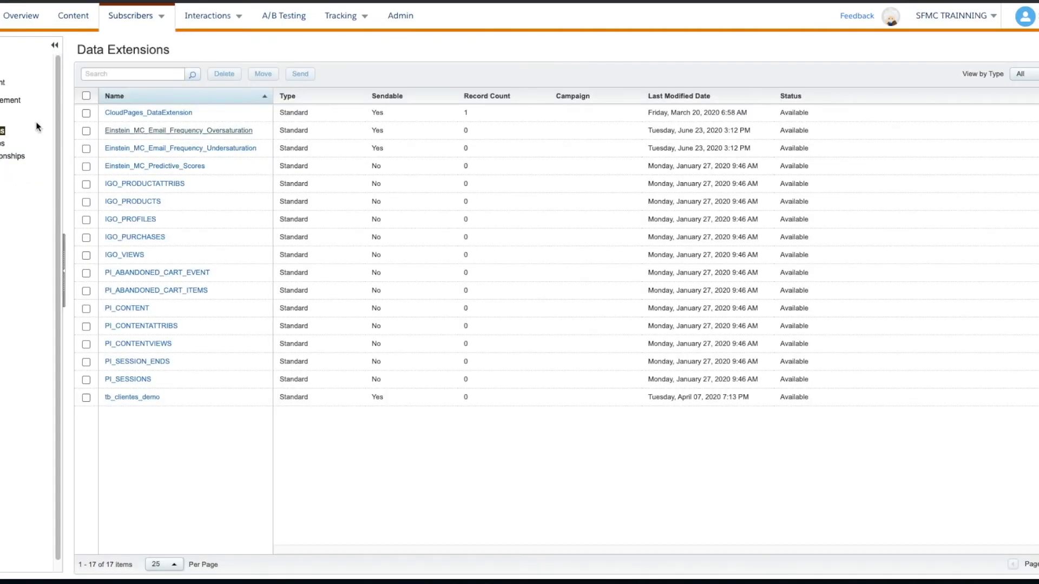
{"action": "left_click", "coordinate": [3, 143]}
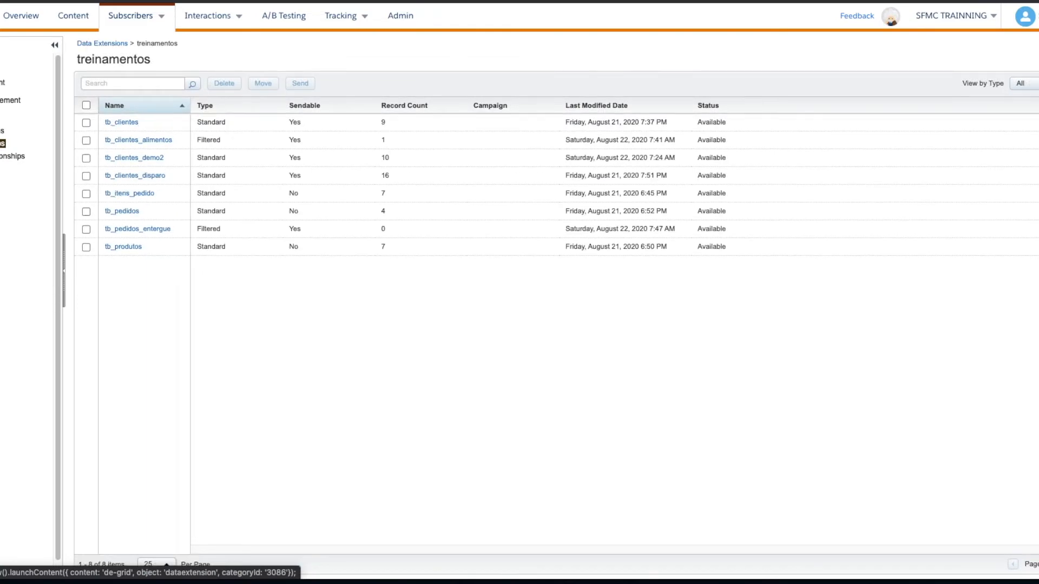
{"action": "left_click", "coordinate": [133, 123]}
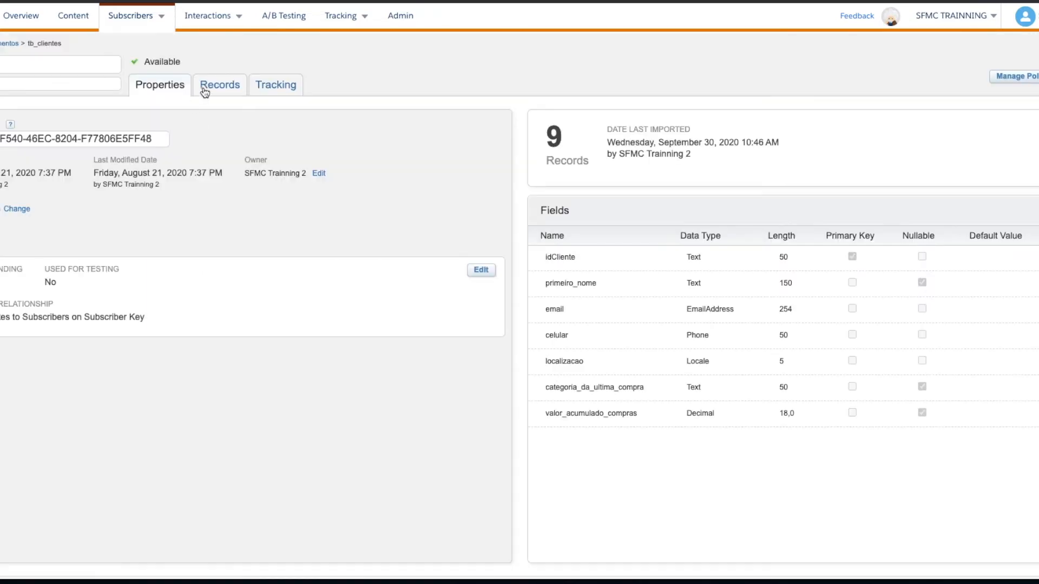
{"action": "left_click", "coordinate": [204, 88]}
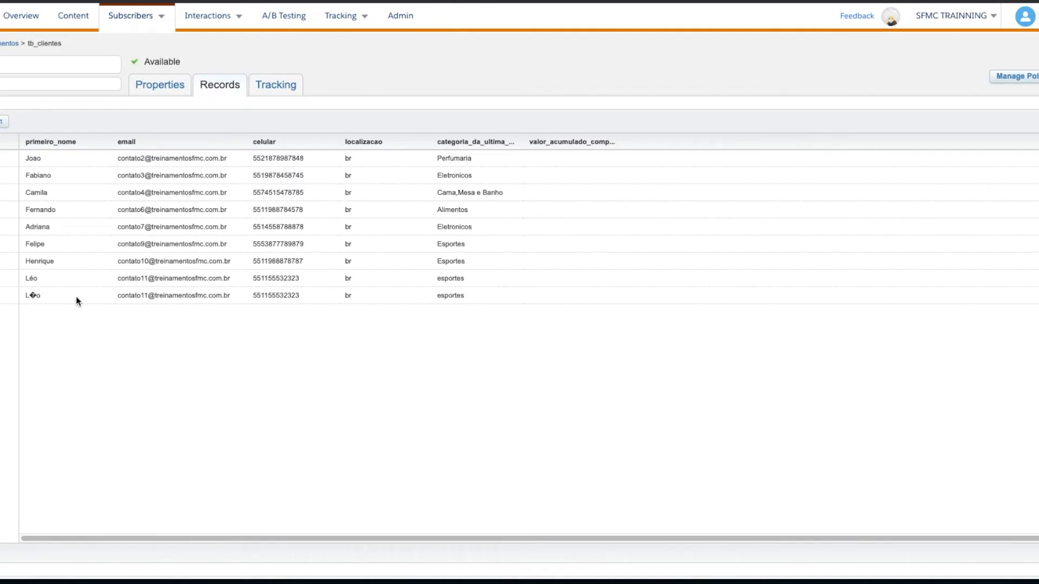
Examine how the accented character in the last record's primeiro_nome value is stored
{"action": "left_click", "coordinate": [39, 293]}
{"action": "left_click_drag", "start_coordinate": [41, 295], "coordinate": [16, 296]}
{"action": "left_click", "coordinate": [32, 294]}
{"action": "double_click", "coordinate": [33, 294]}
{"action": "left_click", "coordinate": [31, 295]}
{"action": "left_click_drag", "start_coordinate": [31, 295], "coordinate": [37, 295]}
{"action": "left_click", "coordinate": [34, 296]}
{"action": "double_click", "coordinate": [30, 297]}
Start an import into tb_clientes and set the file encoding to Western European – iso-8859-1
{"action": "left_click", "coordinate": [2, 124]}
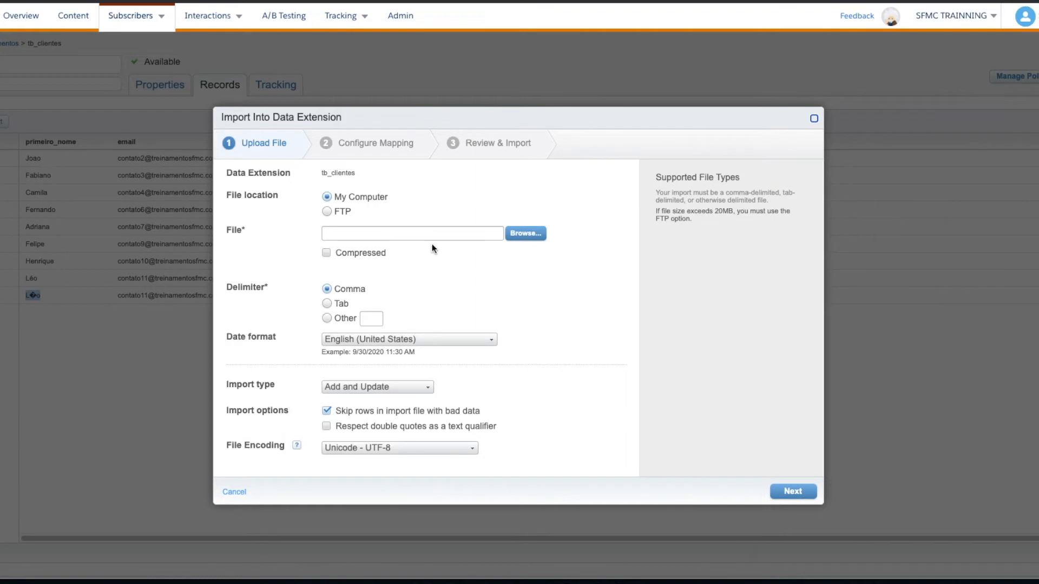
{"action": "left_click_drag", "start_coordinate": [225, 447], "coordinate": [295, 450]}
{"action": "left_click", "coordinate": [348, 450]}
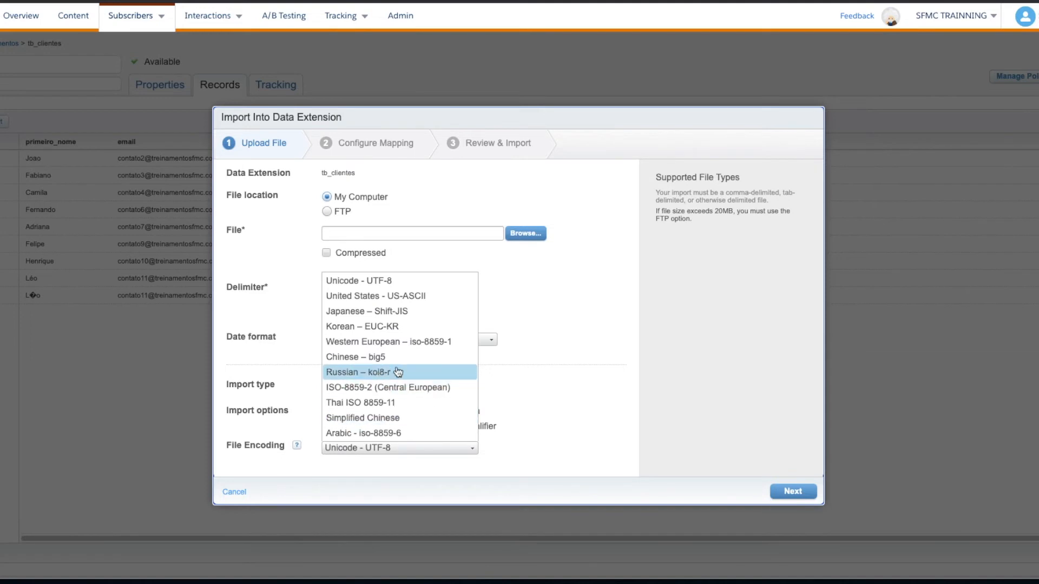
{"action": "left_click", "coordinate": [396, 280]}
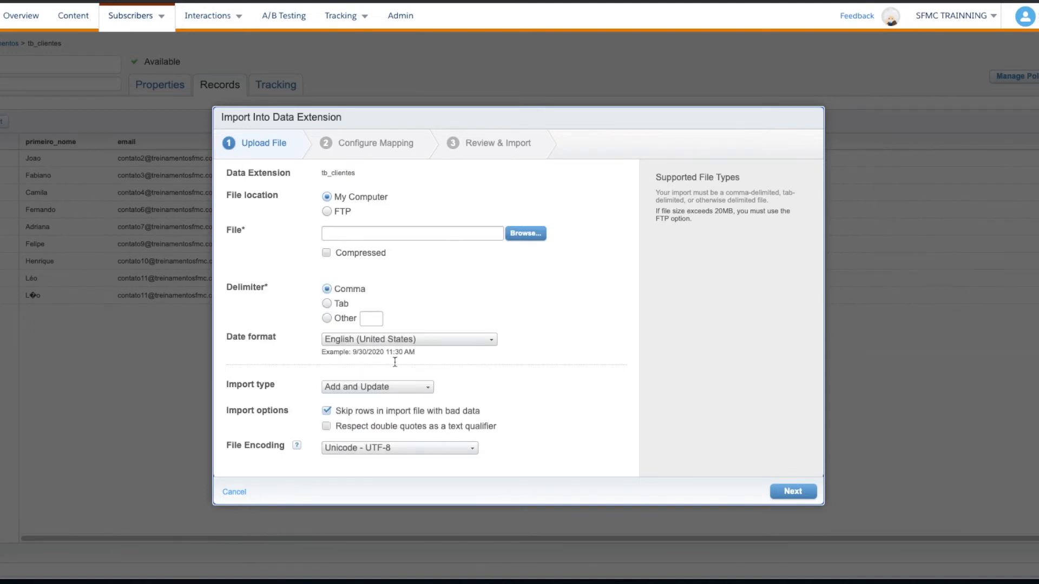
{"action": "left_click", "coordinate": [388, 451]}
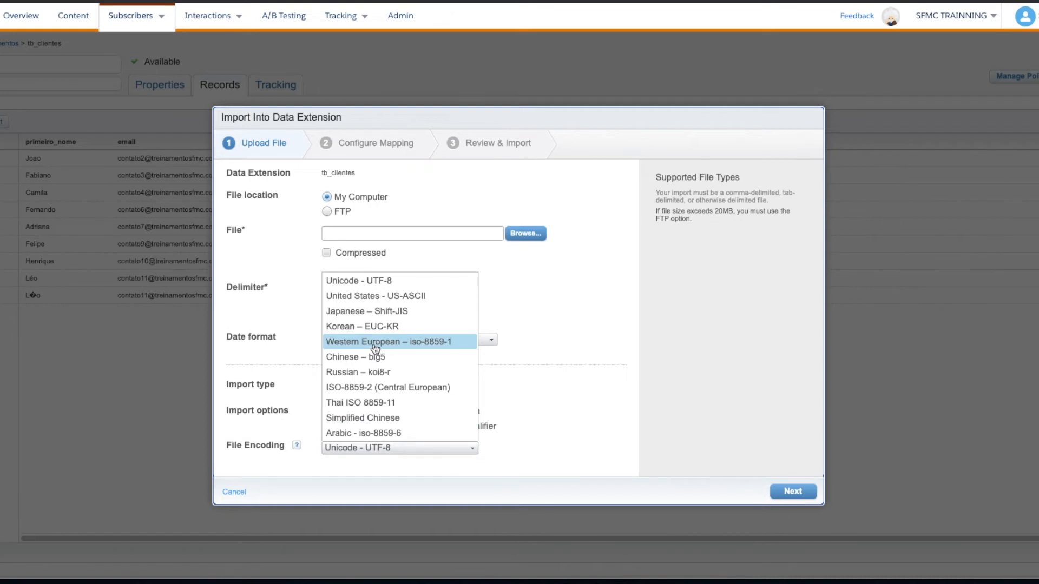
{"action": "left_click", "coordinate": [396, 345]}
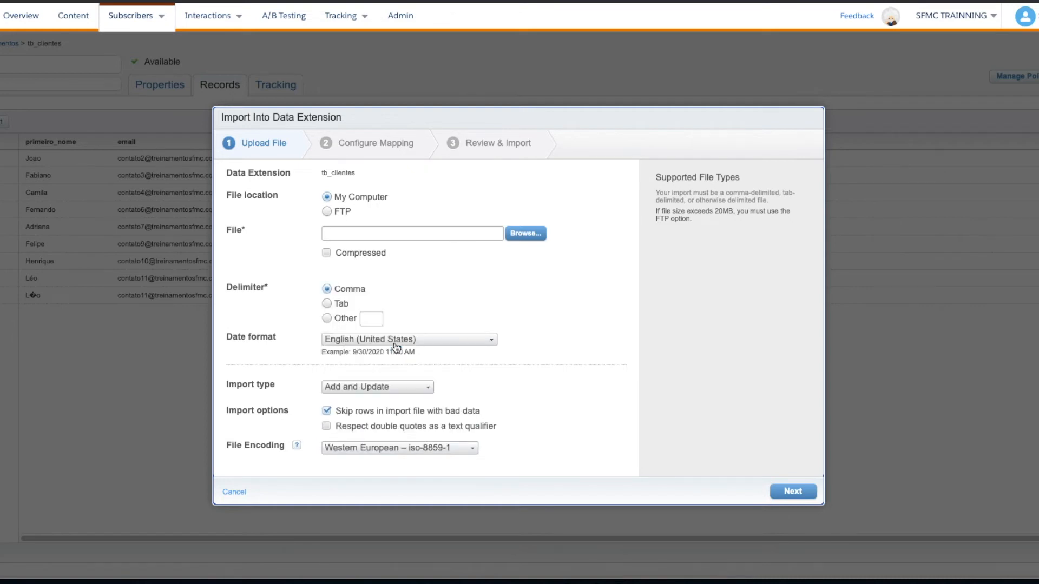
Choose import.csv from the Downloads folder as the import file and continue to the column mapping
{"action": "left_click", "coordinate": [526, 234]}
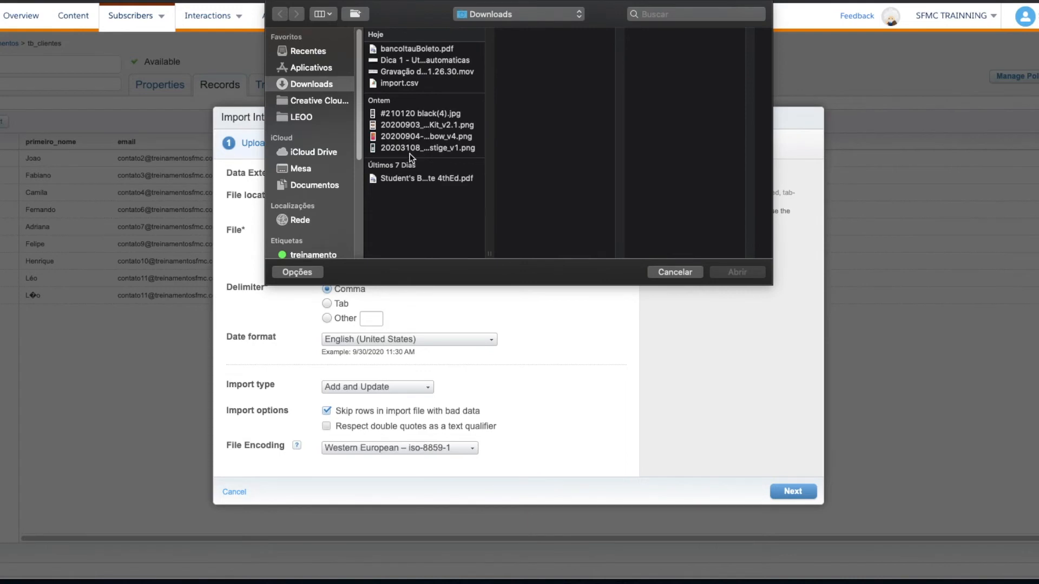
{"action": "left_click", "coordinate": [399, 83]}
{"action": "left_click", "coordinate": [726, 273]}
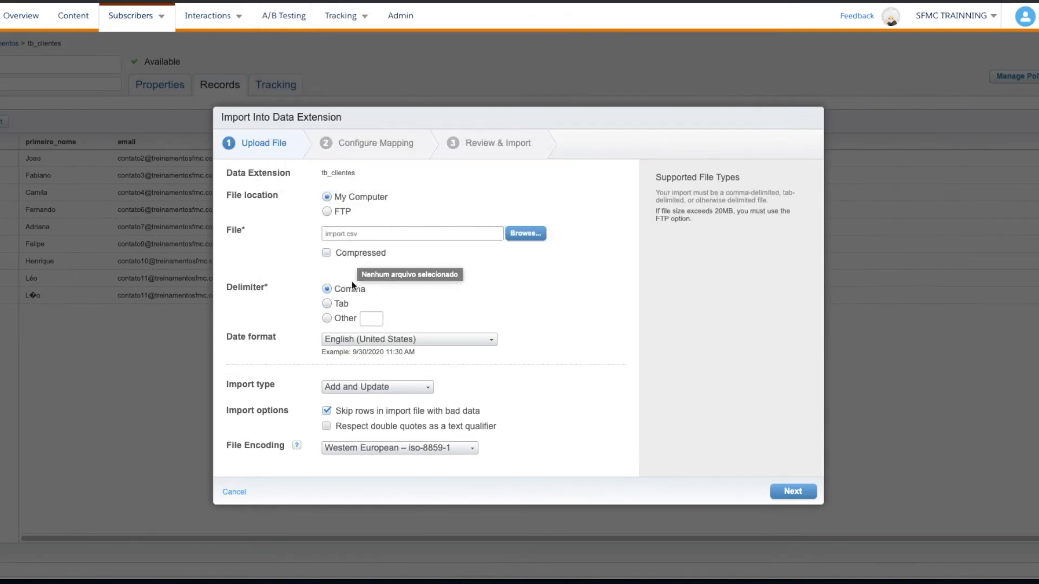
{"action": "left_click", "coordinate": [797, 493]}
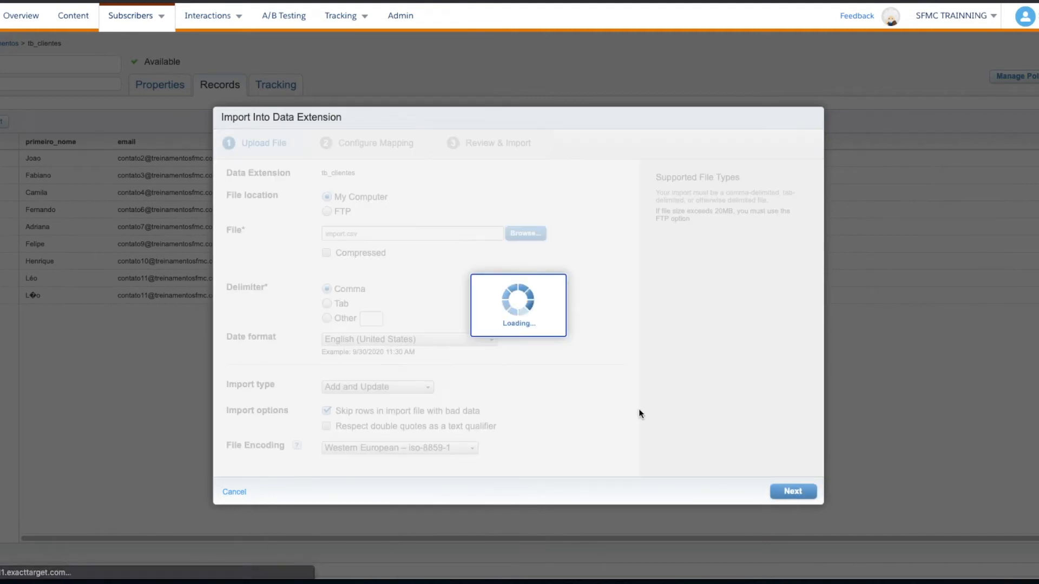
Map the import columns by ordinal, run the import into tb_clientes and close the import dialog
{"action": "left_click", "coordinate": [379, 184]}
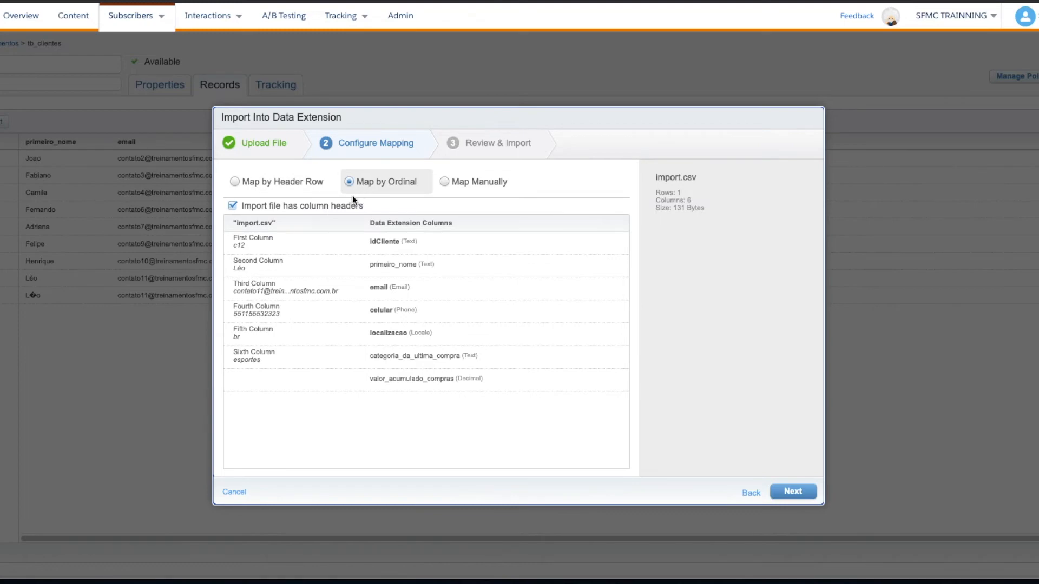
{"action": "left_click", "coordinate": [789, 492]}
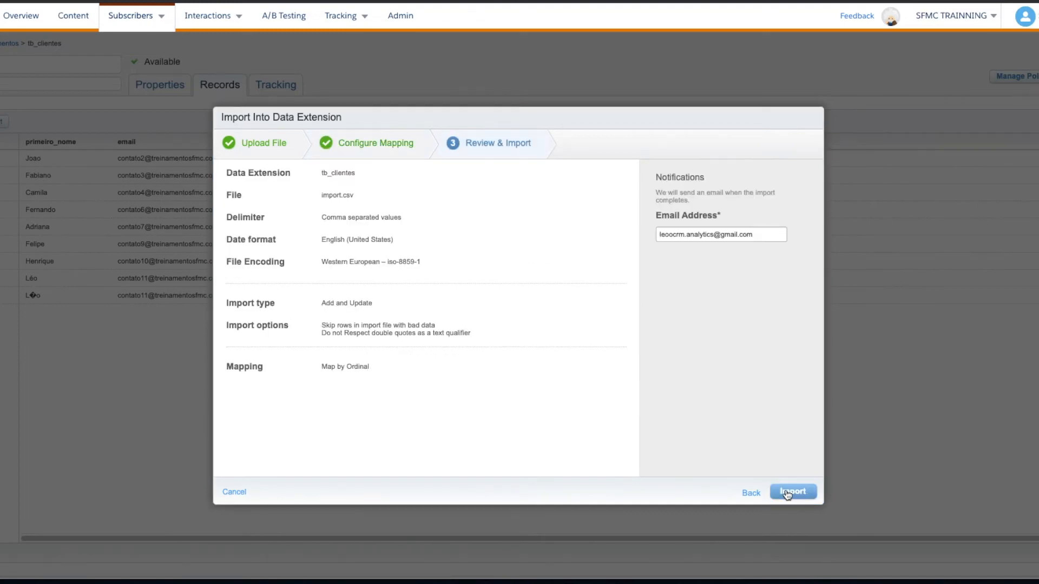
{"action": "left_click", "coordinate": [787, 494]}
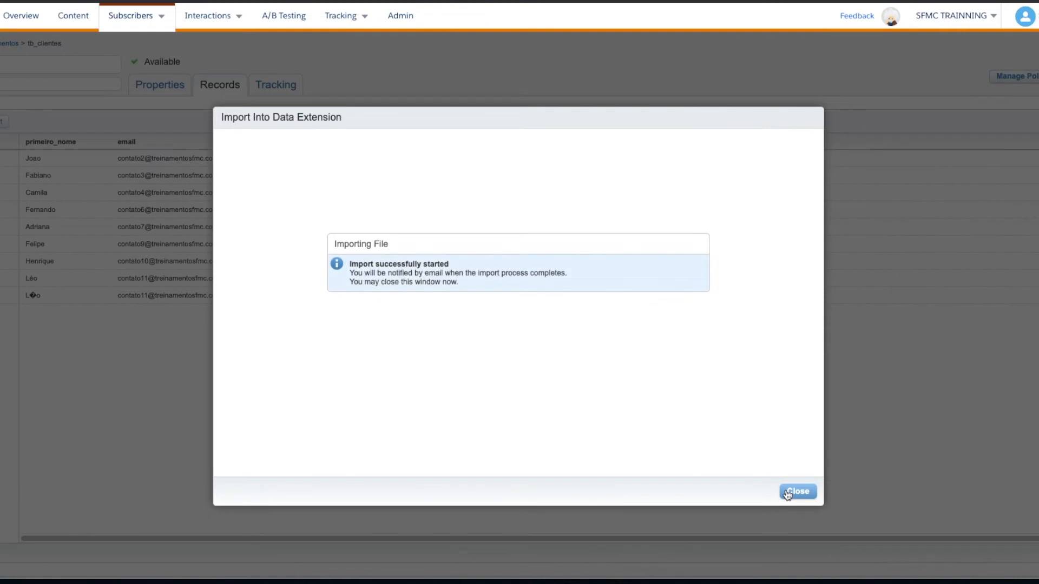
{"action": "left_click", "coordinate": [788, 493]}
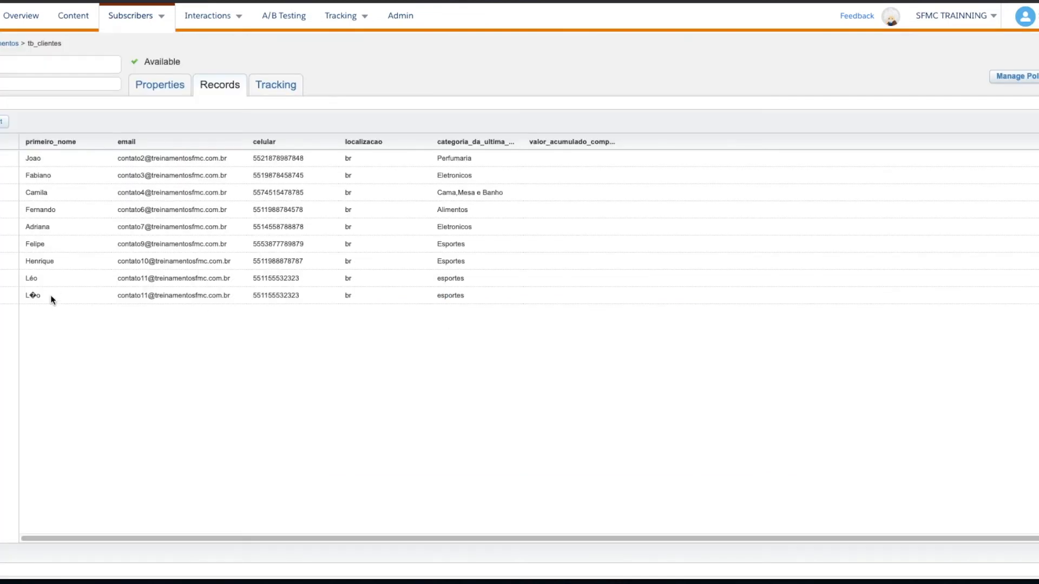
Compare the last two records' first names, then reload the treinamentos folder to check the processing status of tb_clientes
{"action": "left_click_drag", "start_coordinate": [31, 295], "coordinate": [41, 296]}
{"action": "double_click", "coordinate": [31, 278]}
{"action": "left_click", "coordinate": [4, 45]}
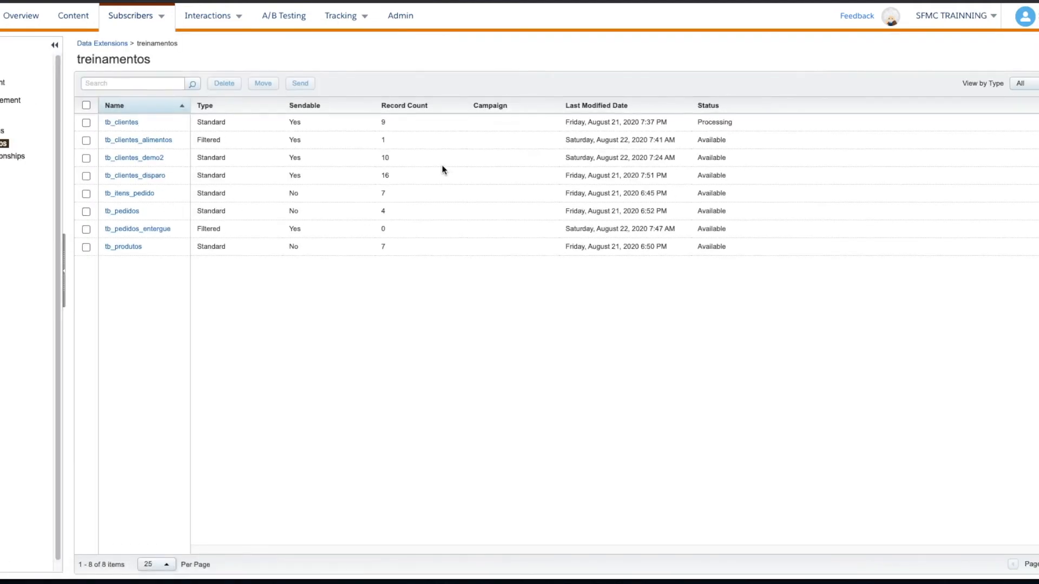
{"action": "double_click", "coordinate": [715, 122]}
{"action": "left_click", "coordinate": [3, 143]}
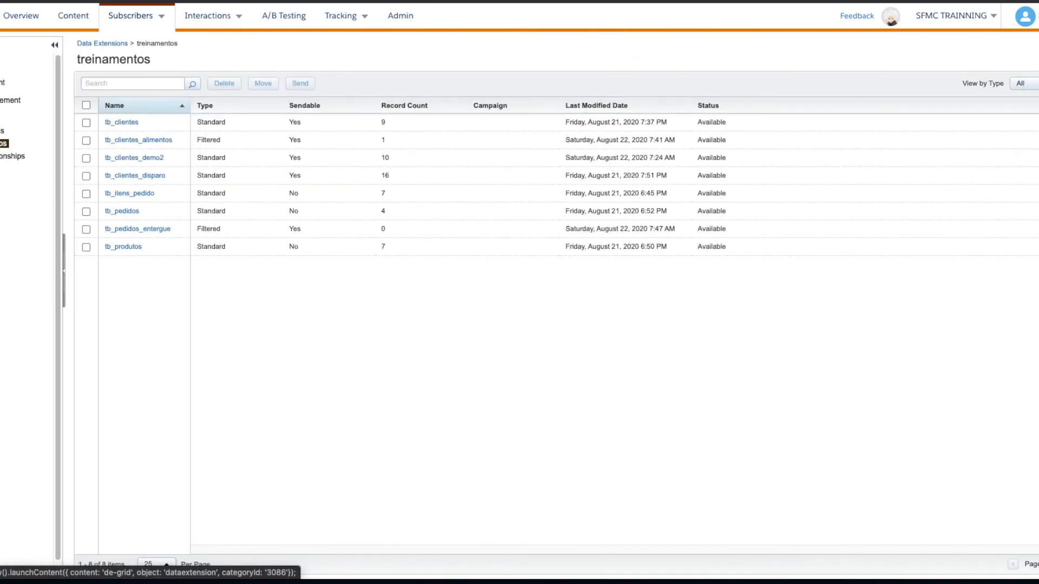
{"action": "double_click", "coordinate": [707, 126]}
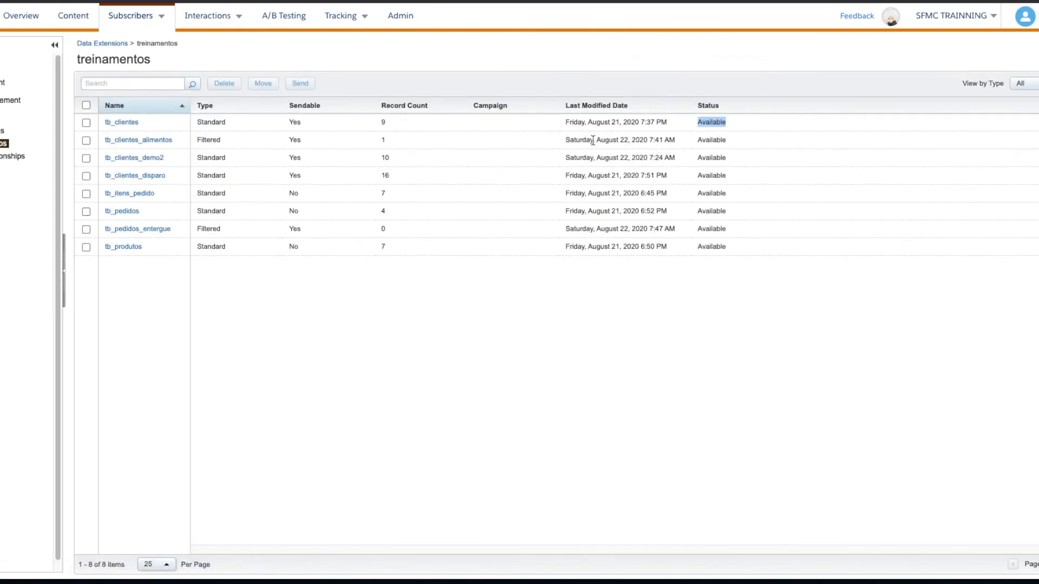
Reopen the tb_clientes records and check the accented character in the last record's first name
{"action": "left_click", "coordinate": [122, 123]}
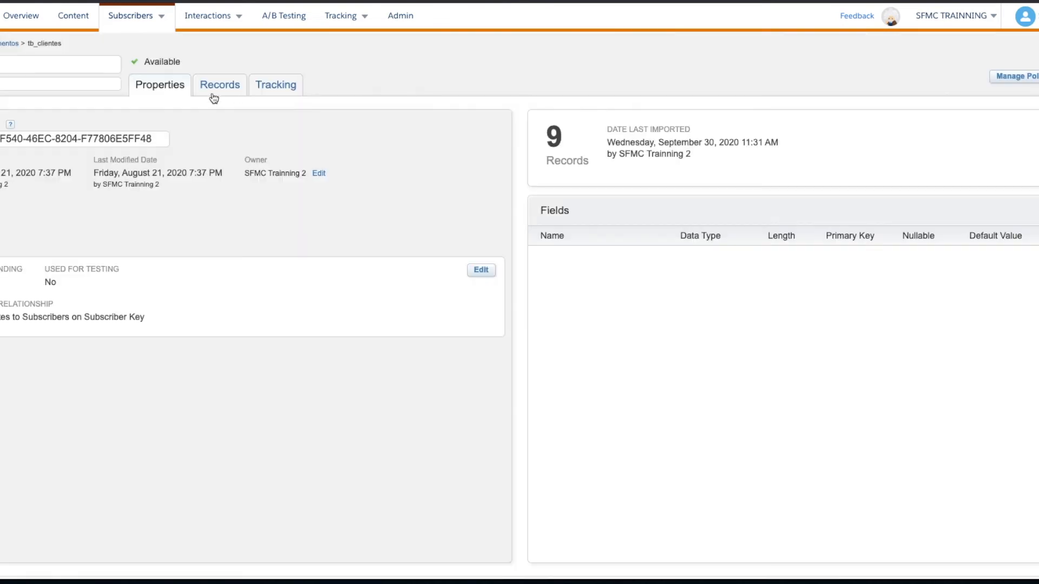
{"action": "left_click", "coordinate": [214, 86]}
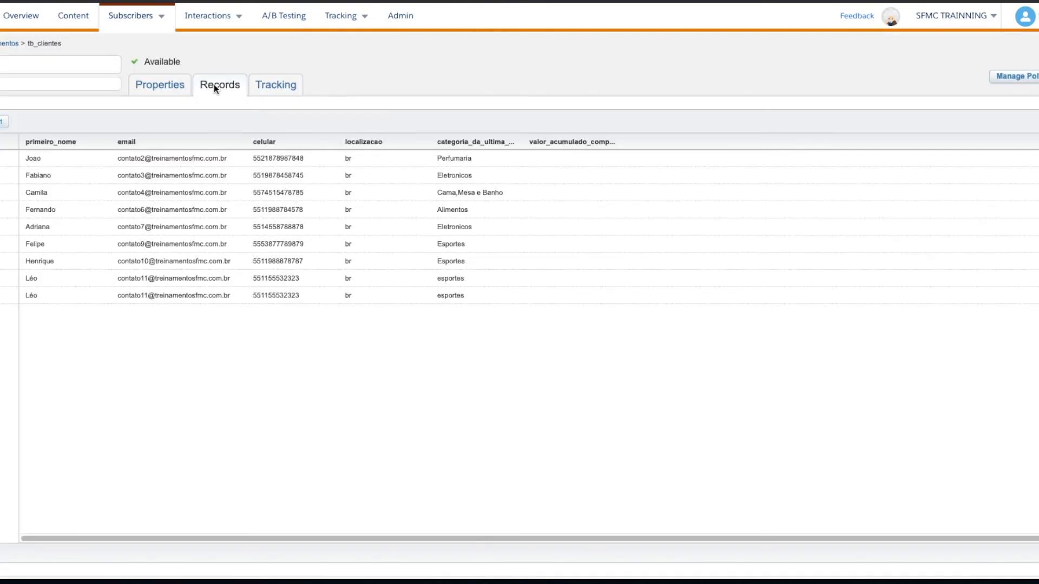
{"action": "left_click_drag", "start_coordinate": [39, 296], "coordinate": [28, 296]}
{"action": "left_click", "coordinate": [30, 305]}
{"action": "double_click", "coordinate": [30, 295]}
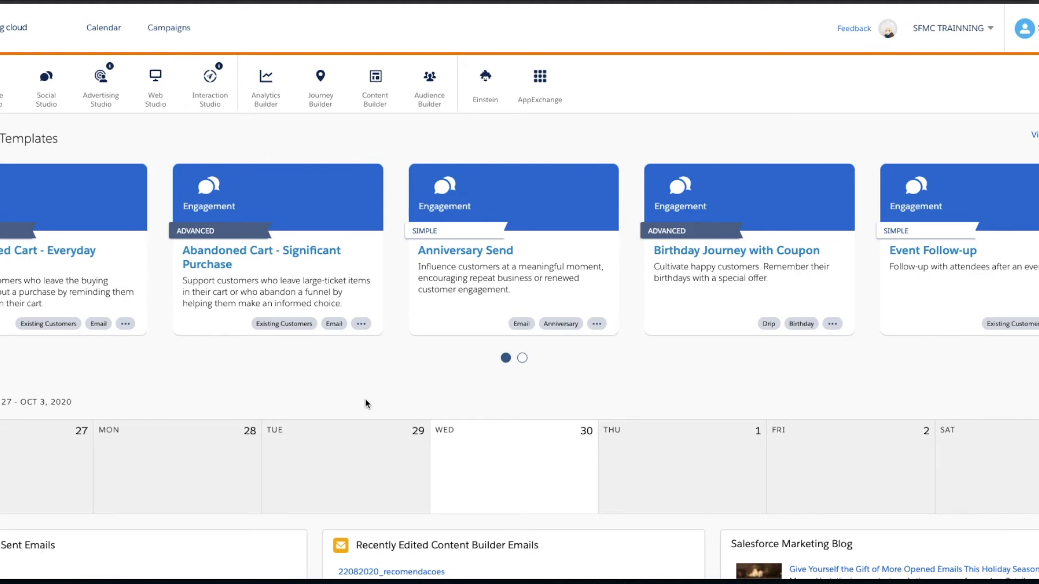
Open Content Builder and create a new mobile text message
{"action": "mouse_move", "coordinate": [8, 103]}
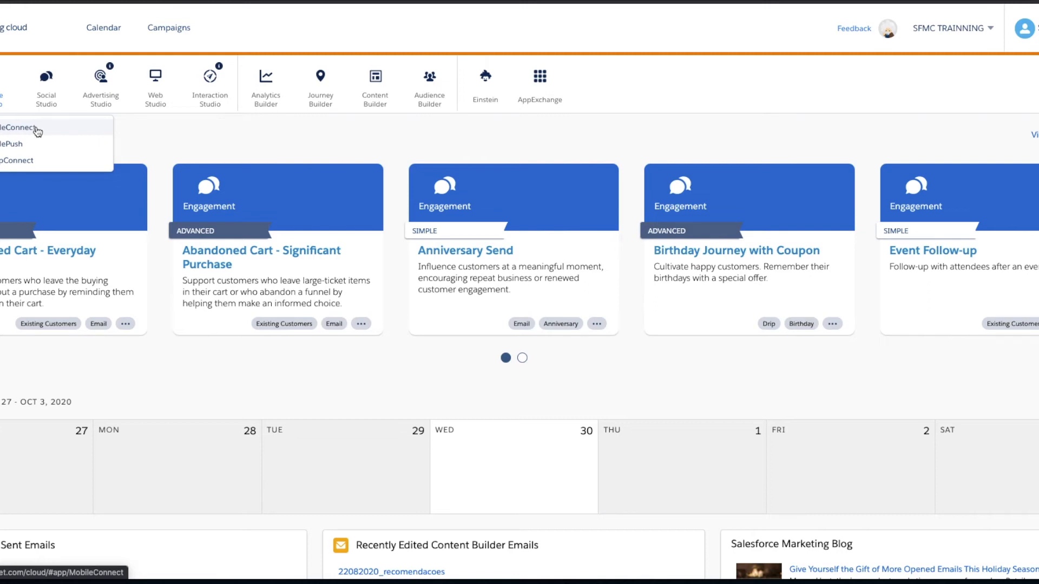
{"action": "mouse_move", "coordinate": [375, 97]}
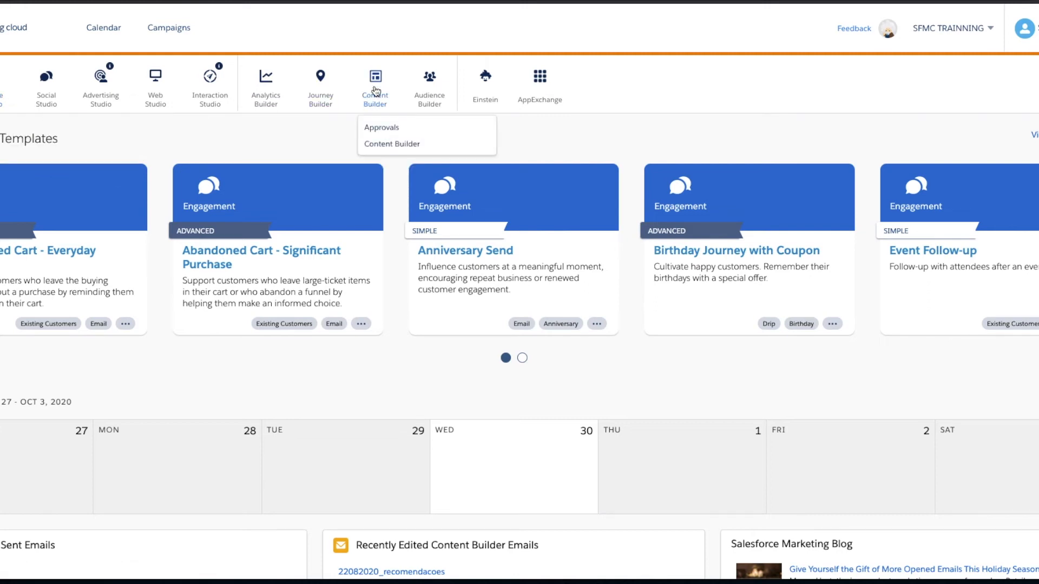
{"action": "left_click", "coordinate": [396, 145]}
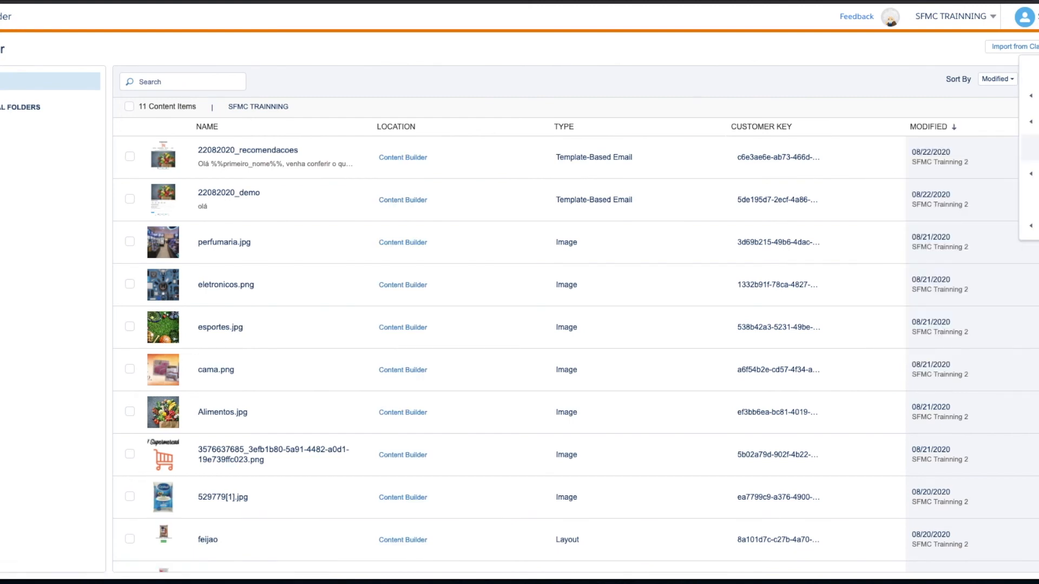
{"action": "left_click", "coordinate": [1033, 147]}
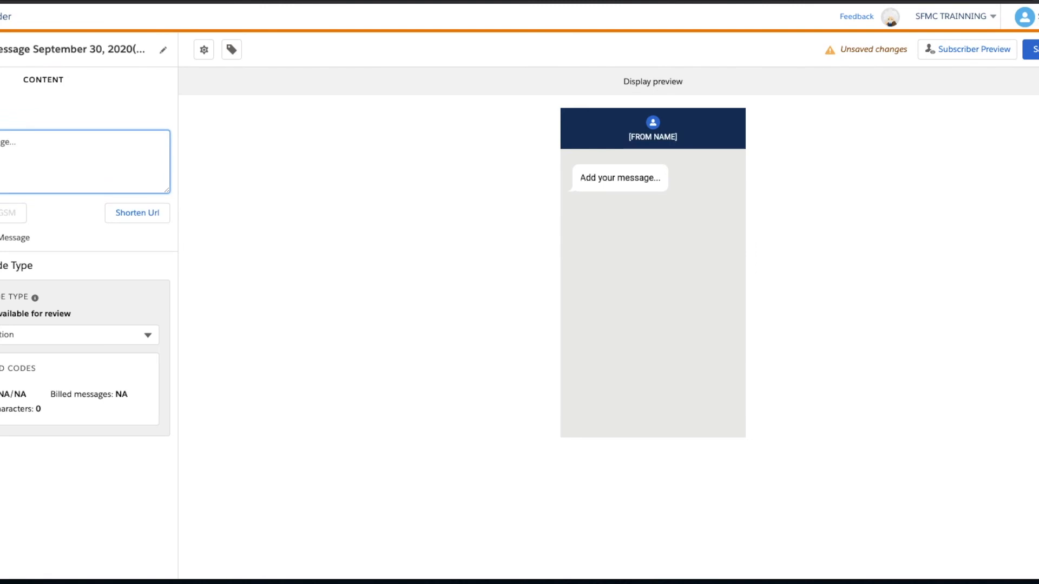
Begin the message with the greeting "Ola %%primeiro_nome%%", using the first-name personalization string
{"action": "type", "text": "Ola"}
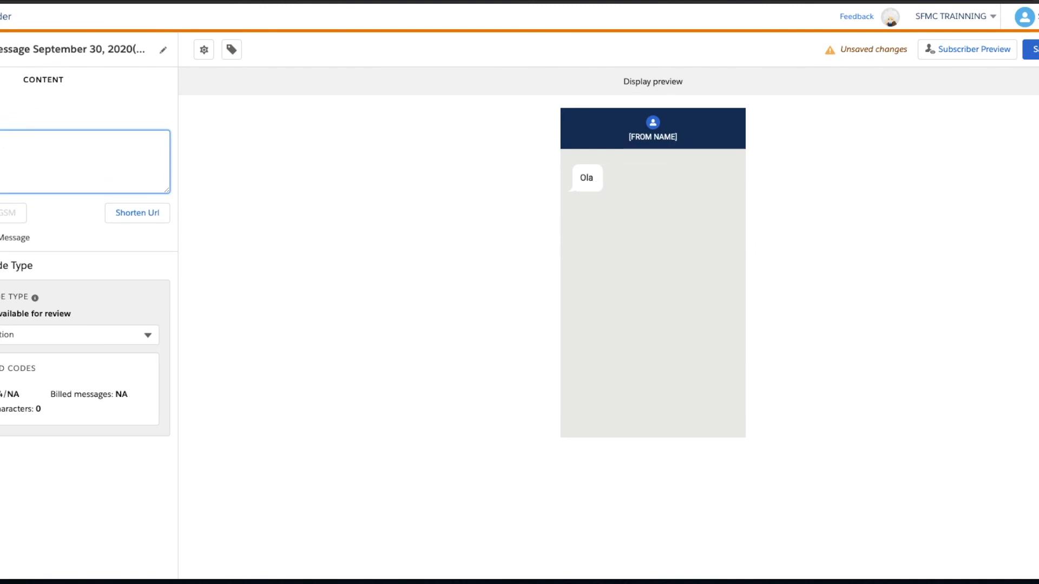
{"action": "type", "text": " %%%%"}
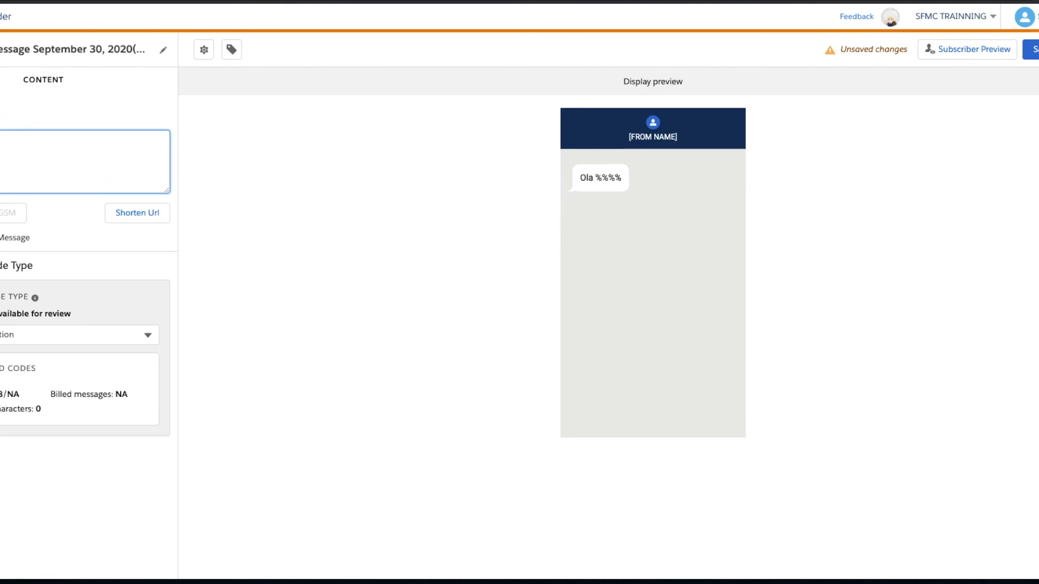
{"action": "type", "text": "primeiro_nome"}
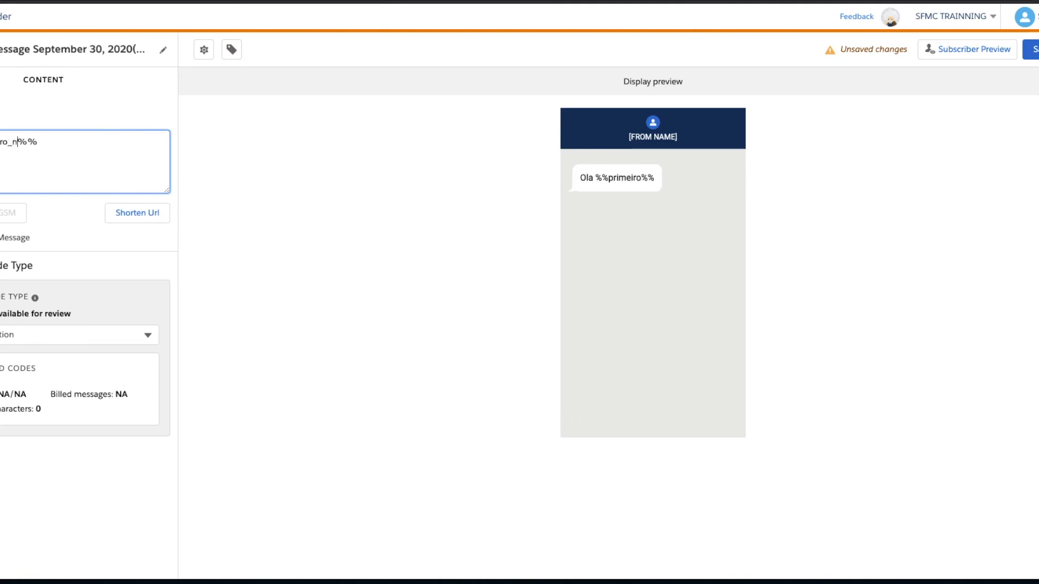
{"action": "key", "text": "shift+Left"}
{"action": "key", "text": "shift+Left"}
{"action": "key", "text": "shift+Left"}
{"action": "key", "text": "shift+Left"}
{"action": "key", "text": "shift+Left"}
{"action": "key", "text": "shift+Left"}
{"action": "key", "text": "shift+Left"}
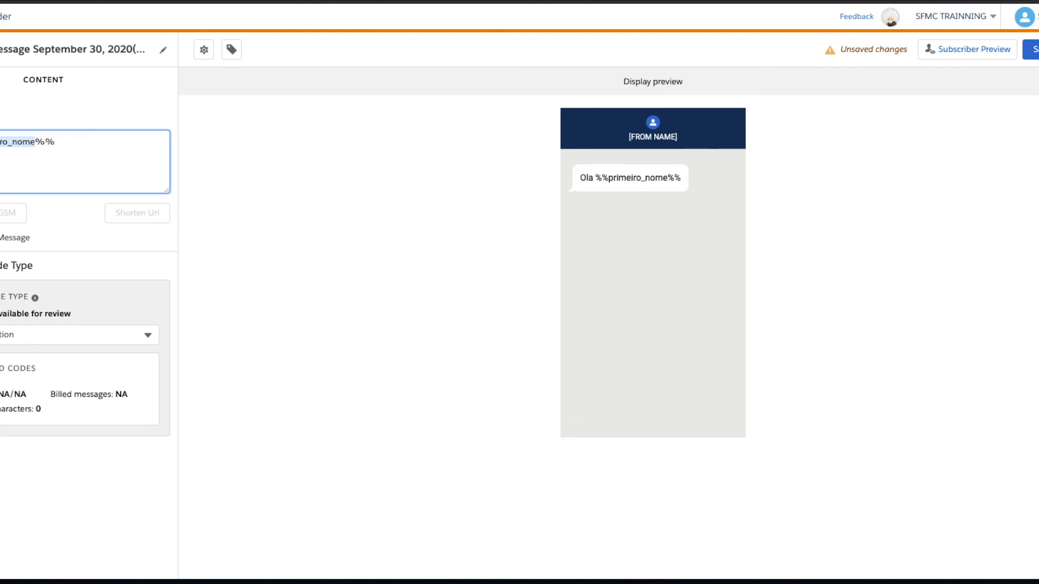
{"action": "key", "text": "Right"}
{"action": "key", "text": "Right"}
{"action": "key", "text": "Right"}
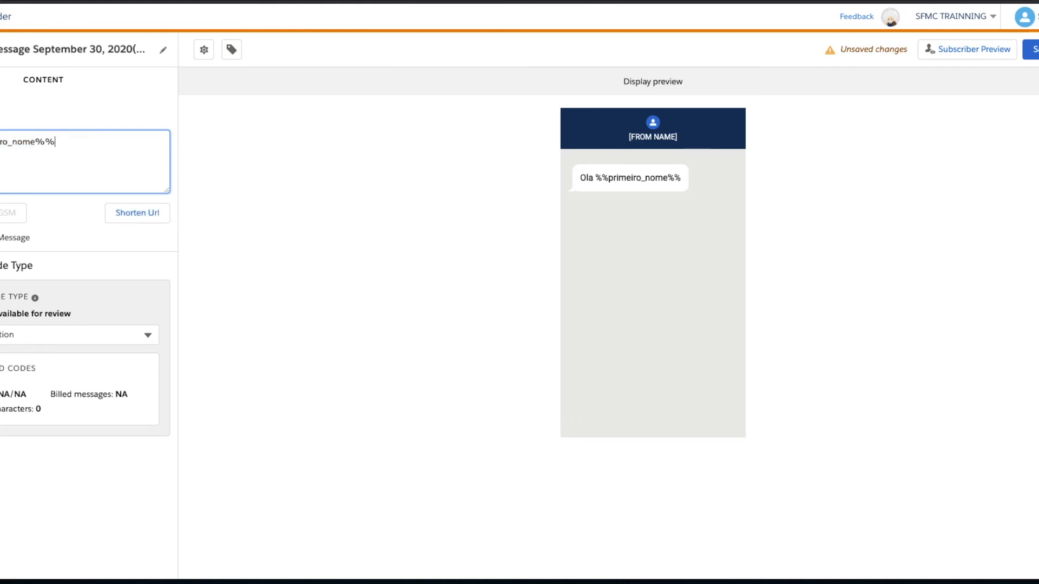
Continue the message with ", sua categoria favorita eh %%categoria_da_ultima_compra%%"
{"action": "type", "text": ", sua categoria favor"}
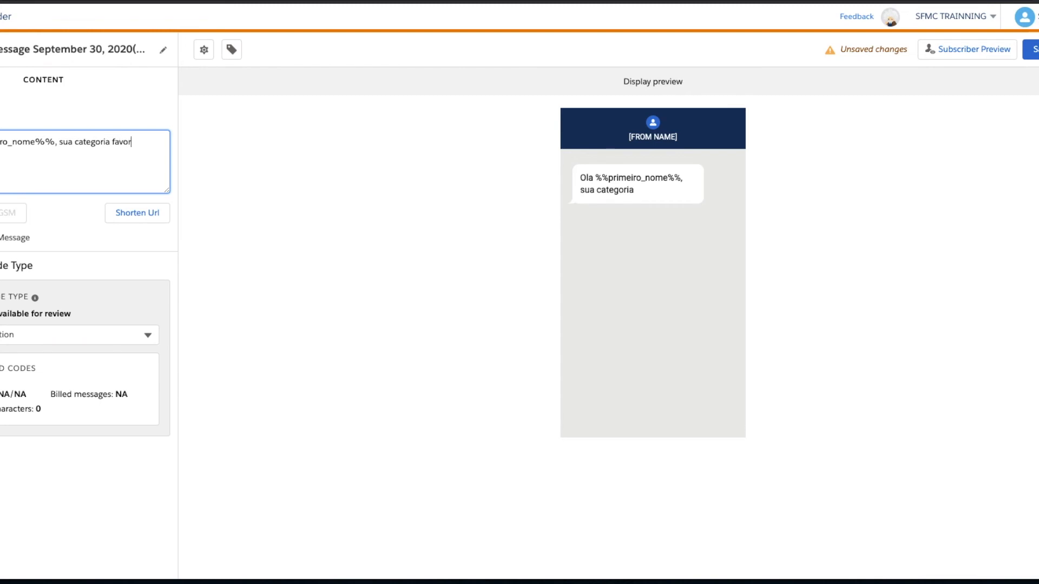
{"action": "type", "text": "ita eh %%%%"}
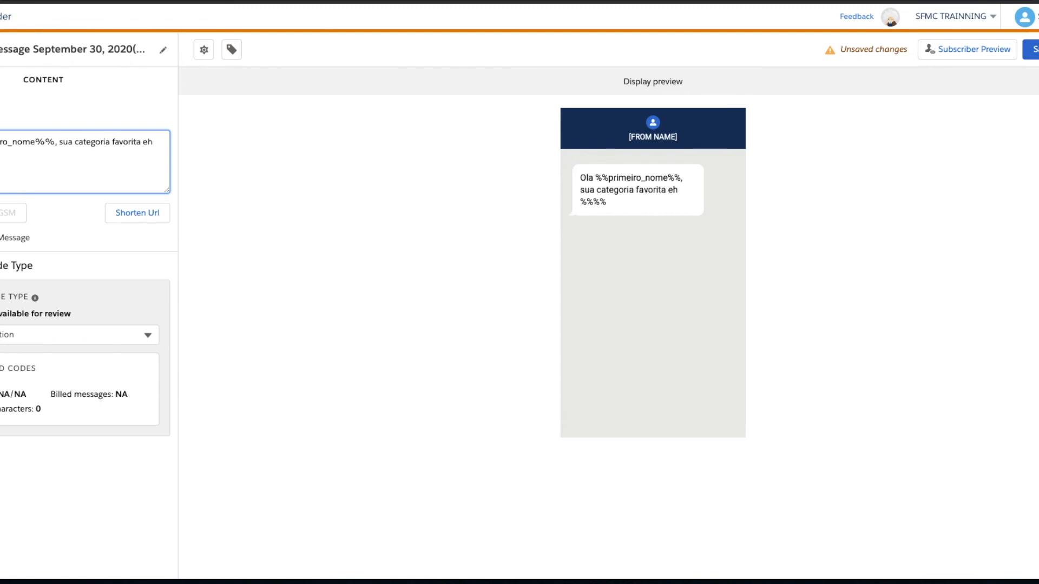
{"action": "type", "text": "categoria_da_ultima_compra"}
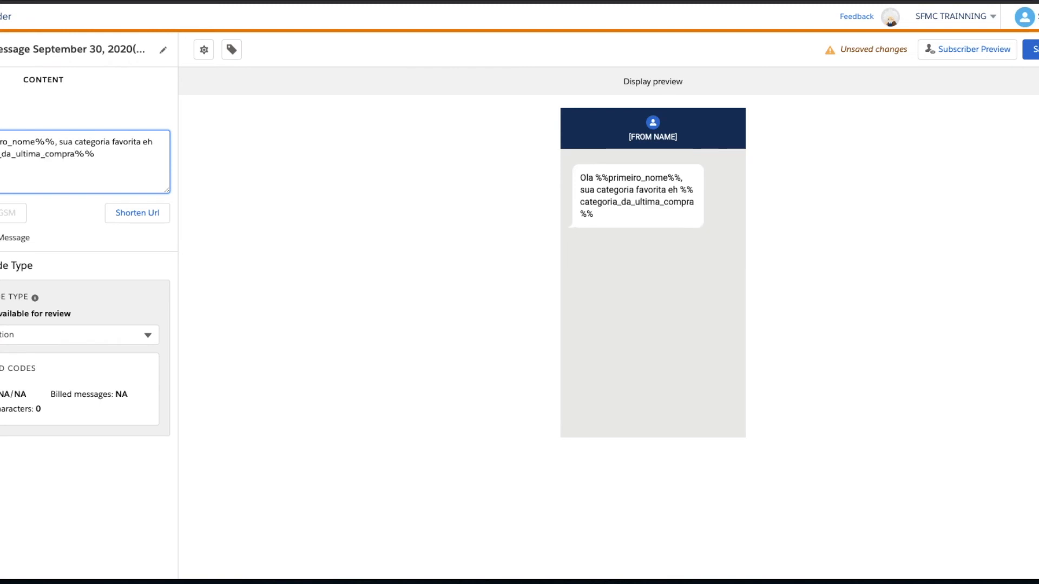
{"action": "double_click", "coordinate": [47, 157]}
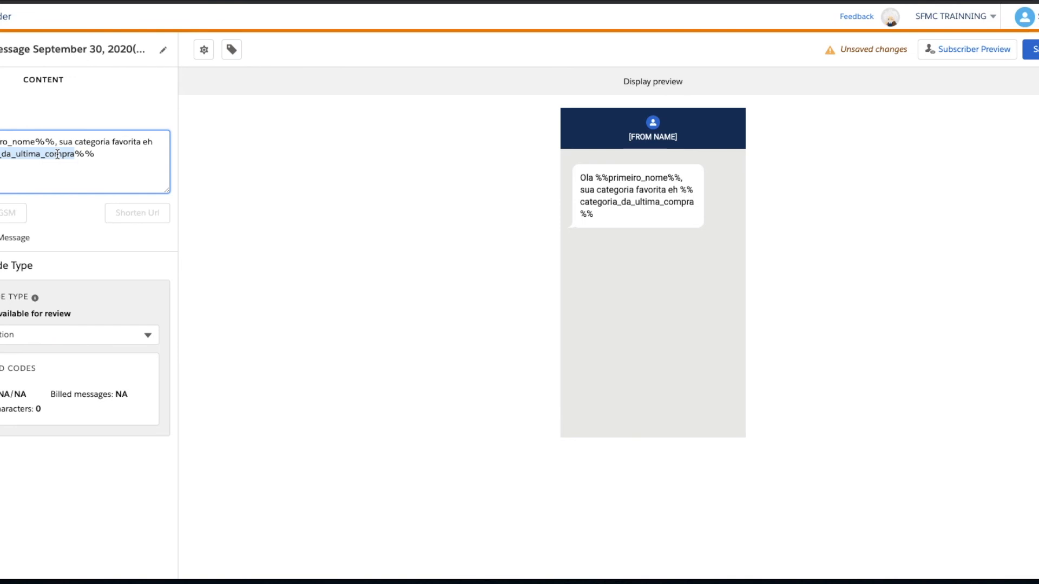
Open the subscriber preview of the message and select tb_clientes as the subscriber source
{"action": "left_click", "coordinate": [971, 52]}
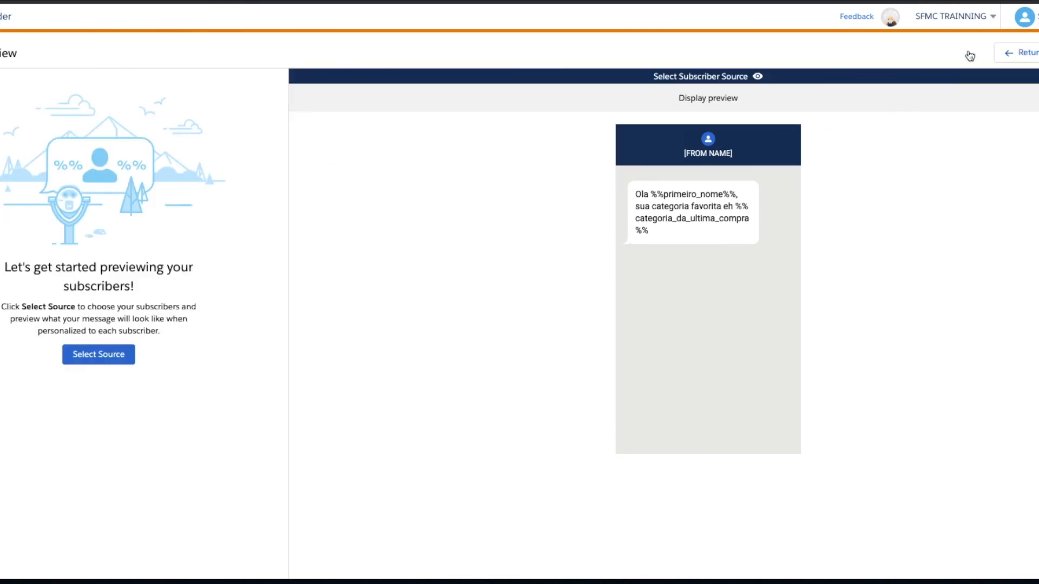
{"action": "left_click", "coordinate": [112, 356]}
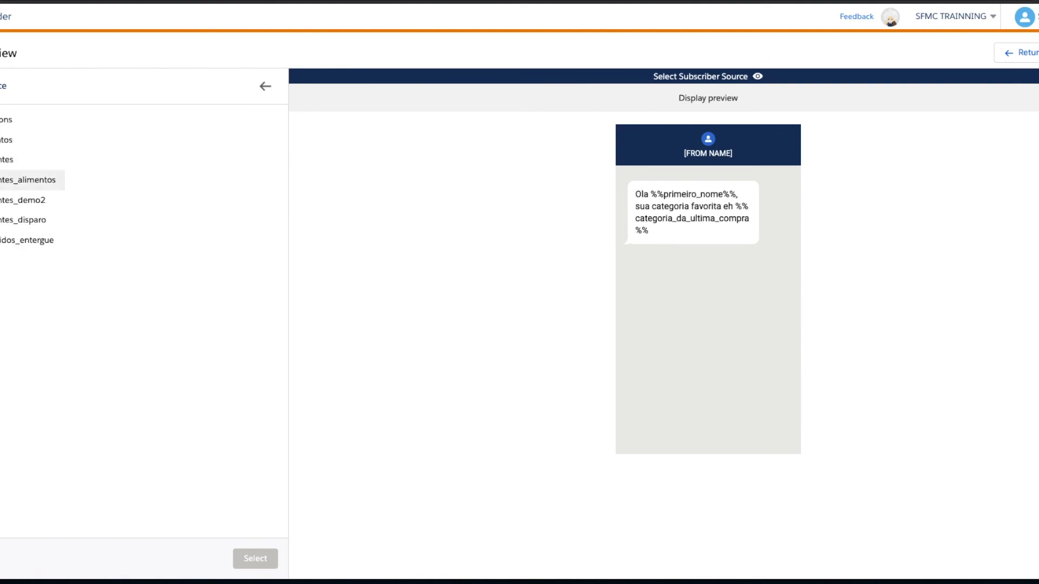
{"action": "left_click", "coordinate": [7, 159]}
{"action": "left_click", "coordinate": [264, 557]}
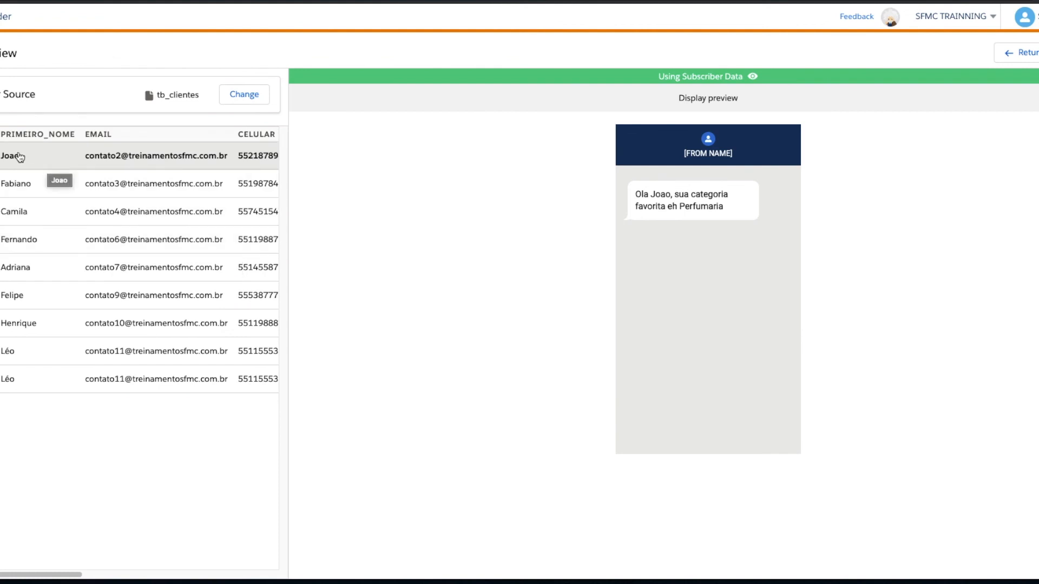
Preview the message for several tb_clientes subscribers down to the last record, examining the personalized first name and favourite category
{"action": "left_click", "coordinate": [26, 180]}
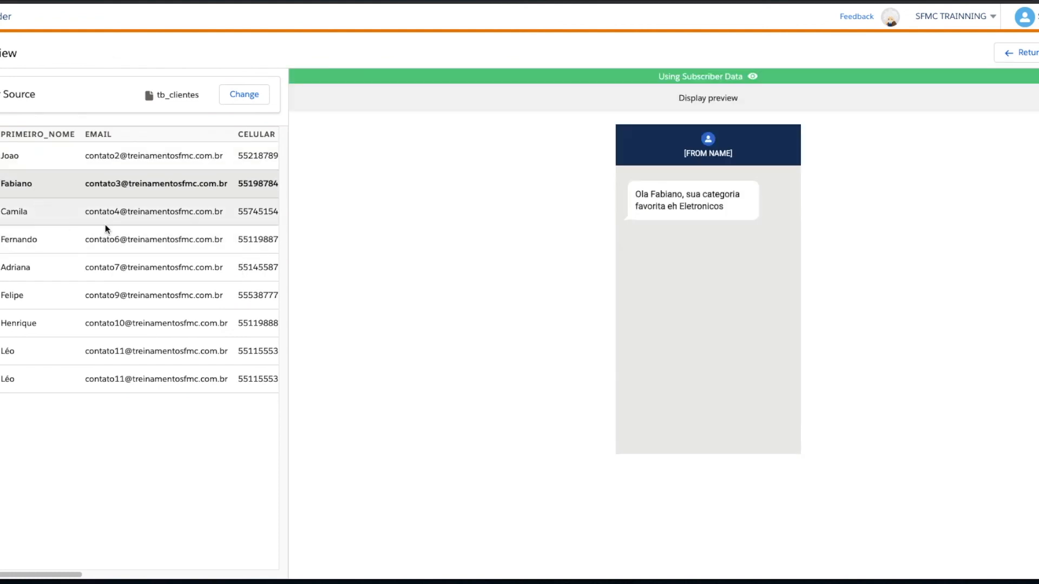
{"action": "left_click", "coordinate": [63, 221]}
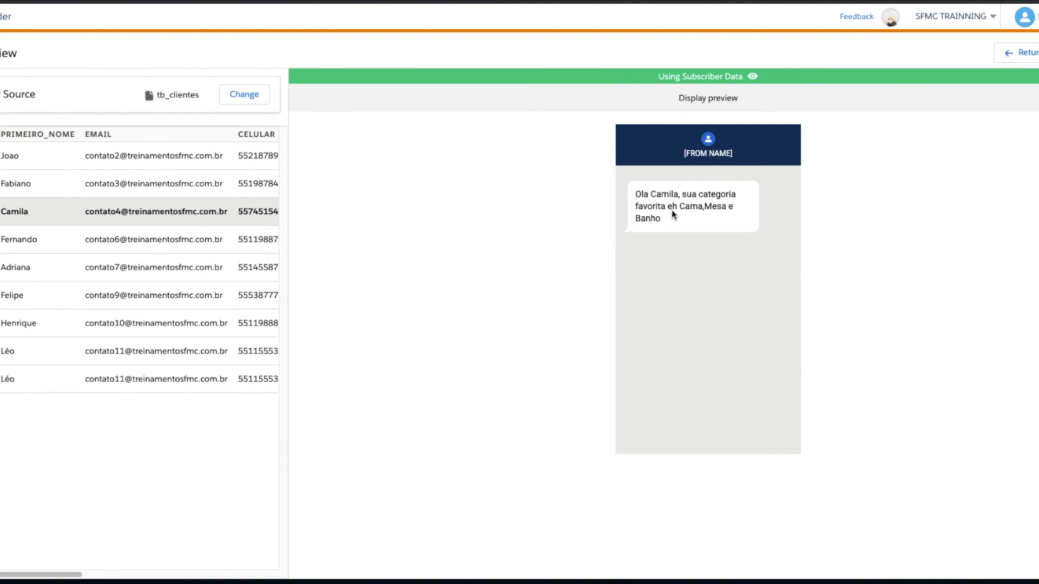
{"action": "double_click", "coordinate": [665, 195]}
{"action": "left_click_drag", "start_coordinate": [685, 207], "coordinate": [682, 223]}
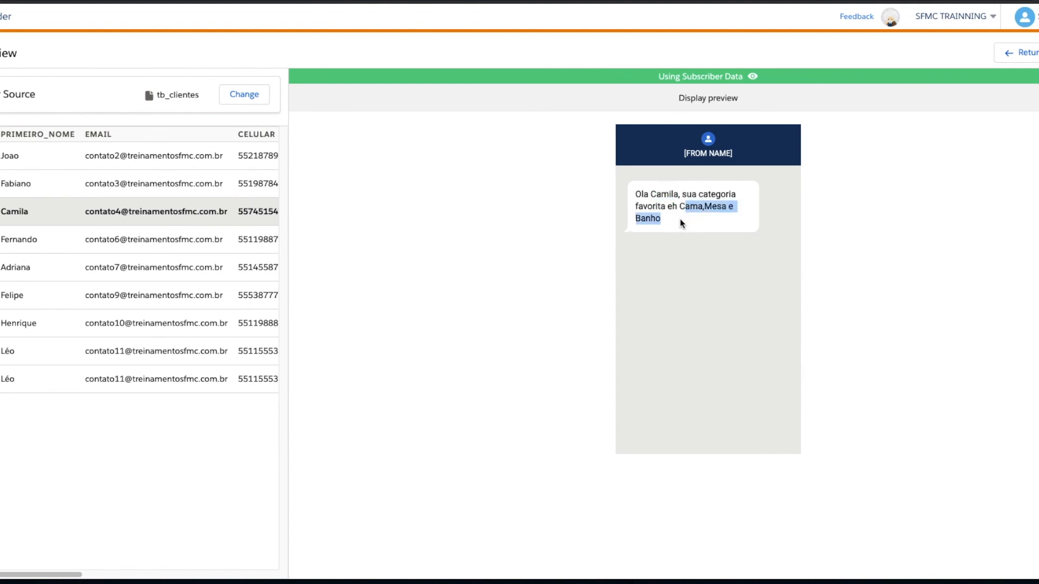
{"action": "left_click", "coordinate": [50, 244]}
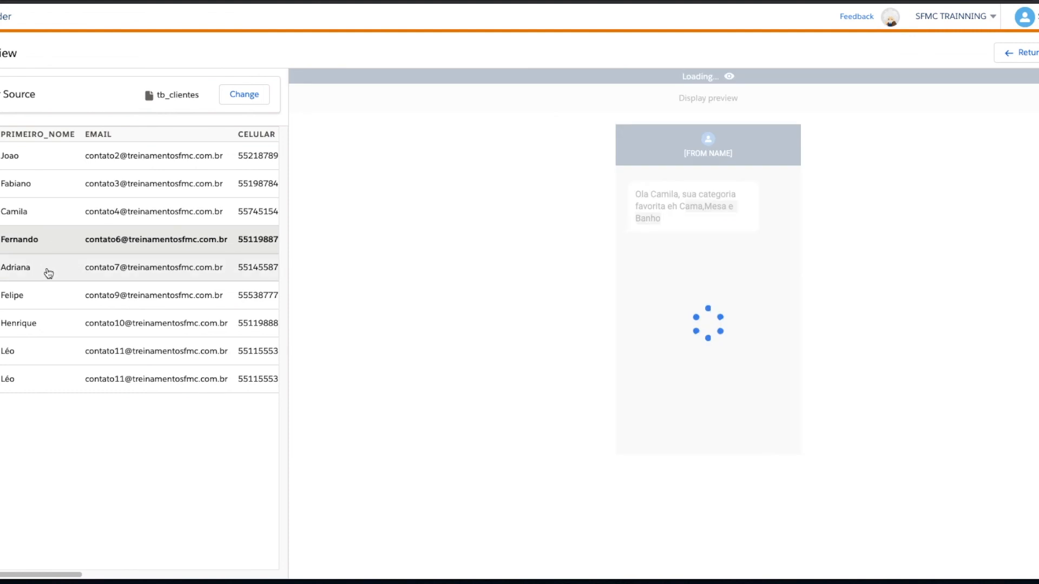
{"action": "left_click", "coordinate": [44, 300]}
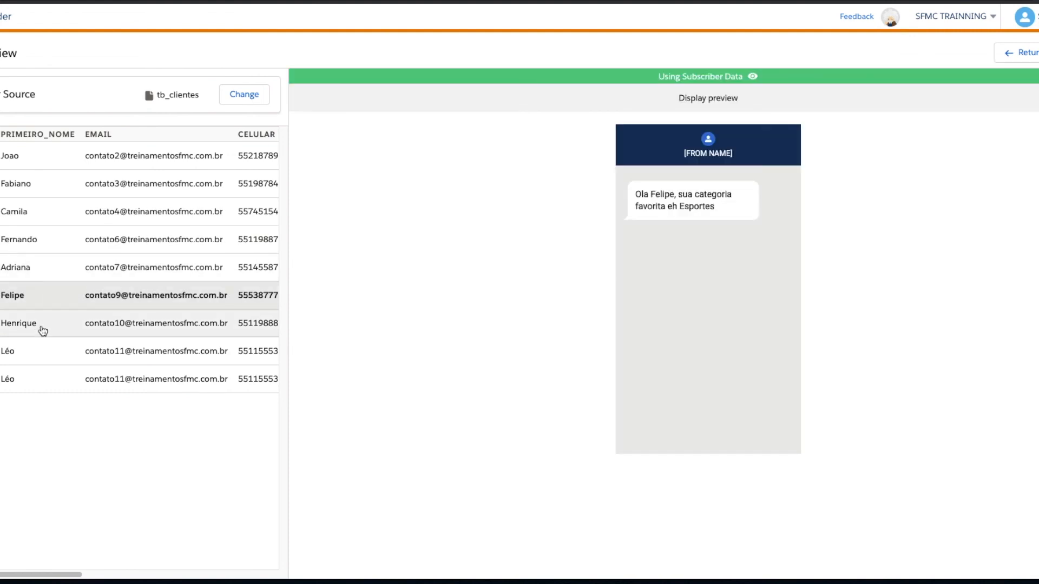
{"action": "left_click", "coordinate": [43, 329]}
{"action": "left_click", "coordinate": [39, 353]}
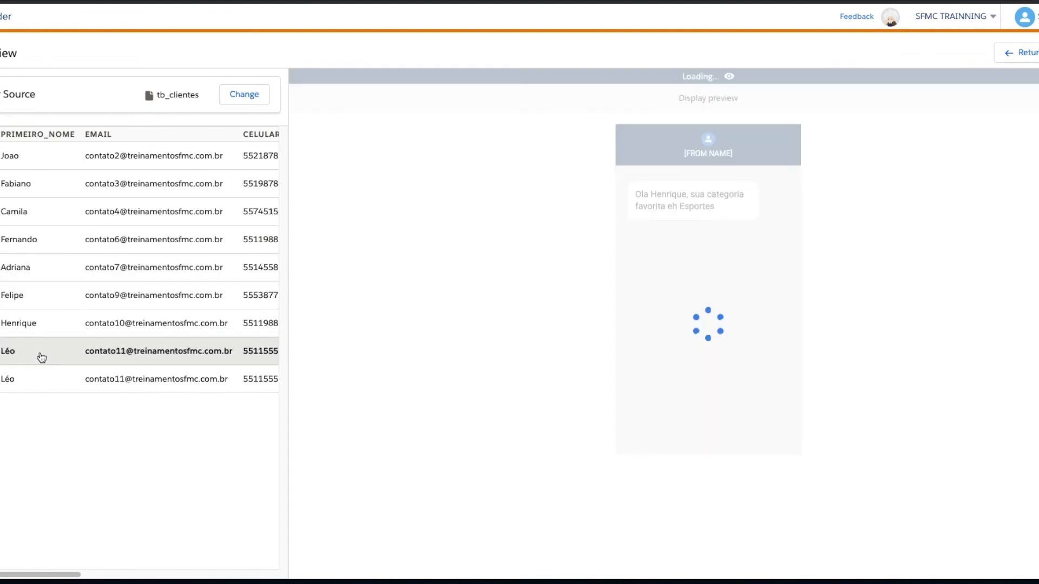
{"action": "left_click", "coordinate": [38, 378]}
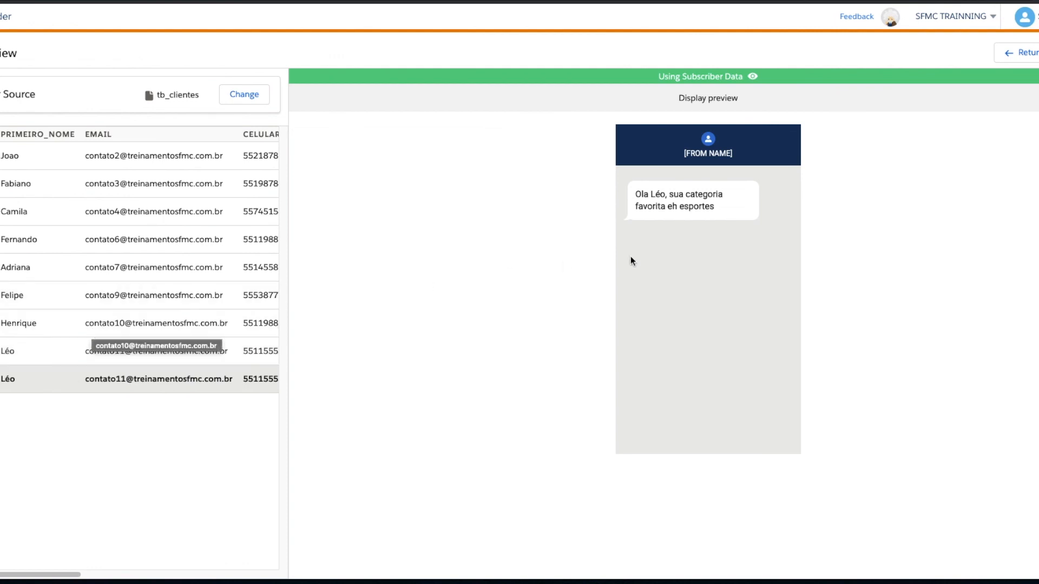
Examine the accented first name and the category text in the last subscriber's message preview
{"action": "left_click_drag", "start_coordinate": [719, 210], "coordinate": [649, 194]}
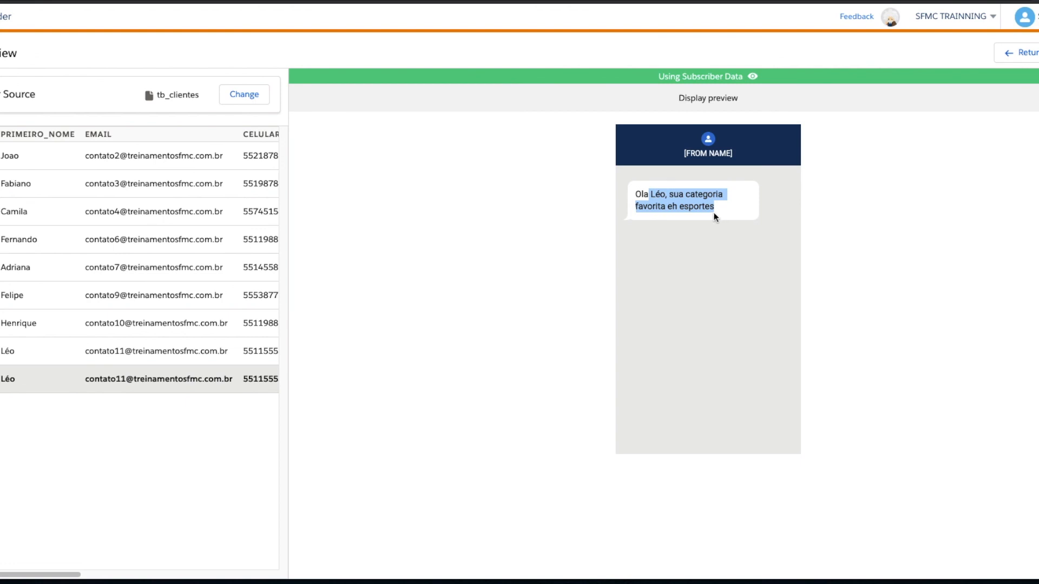
{"action": "left_click", "coordinate": [664, 217]}
{"action": "left_click", "coordinate": [659, 193]}
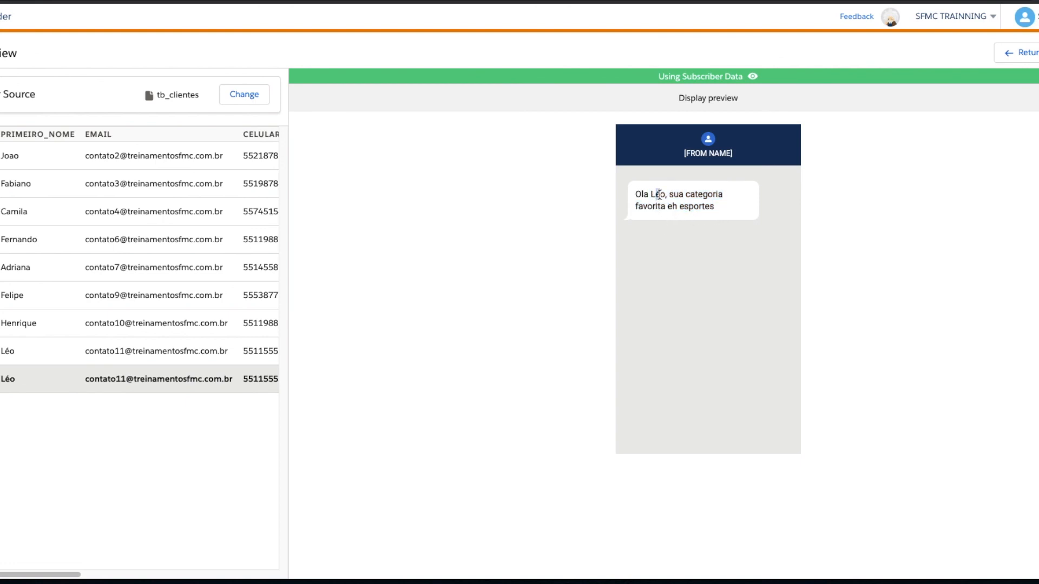